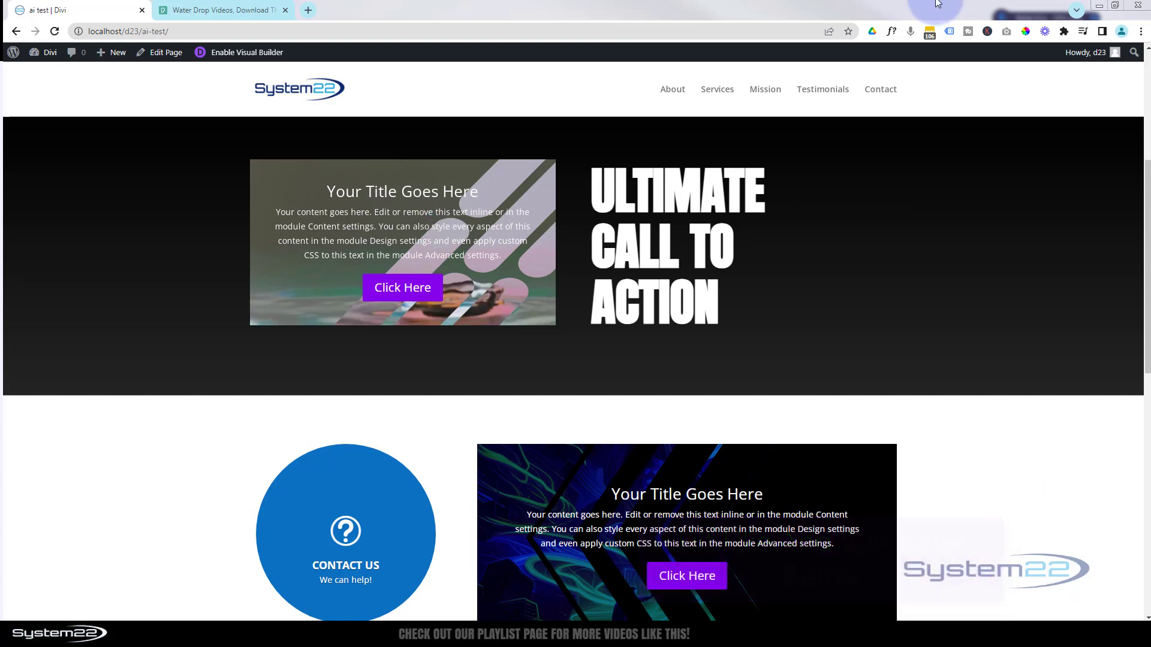
Step: Enable the Visual Builder and replace the module beside the "Ultimate Call To Action" heading with a new Call To Action module
{"action": "left_click", "coordinate": [251, 54]}
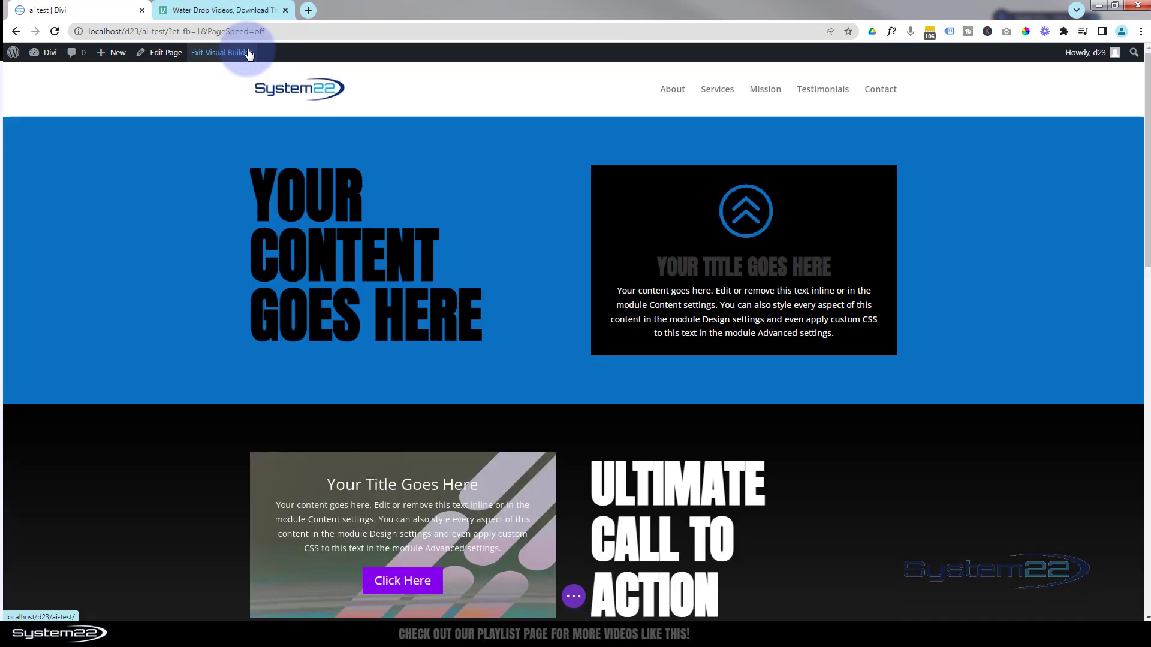
{"action": "scroll", "coordinate": [226, 148], "scroll_direction": "down", "scroll_amount": 6}
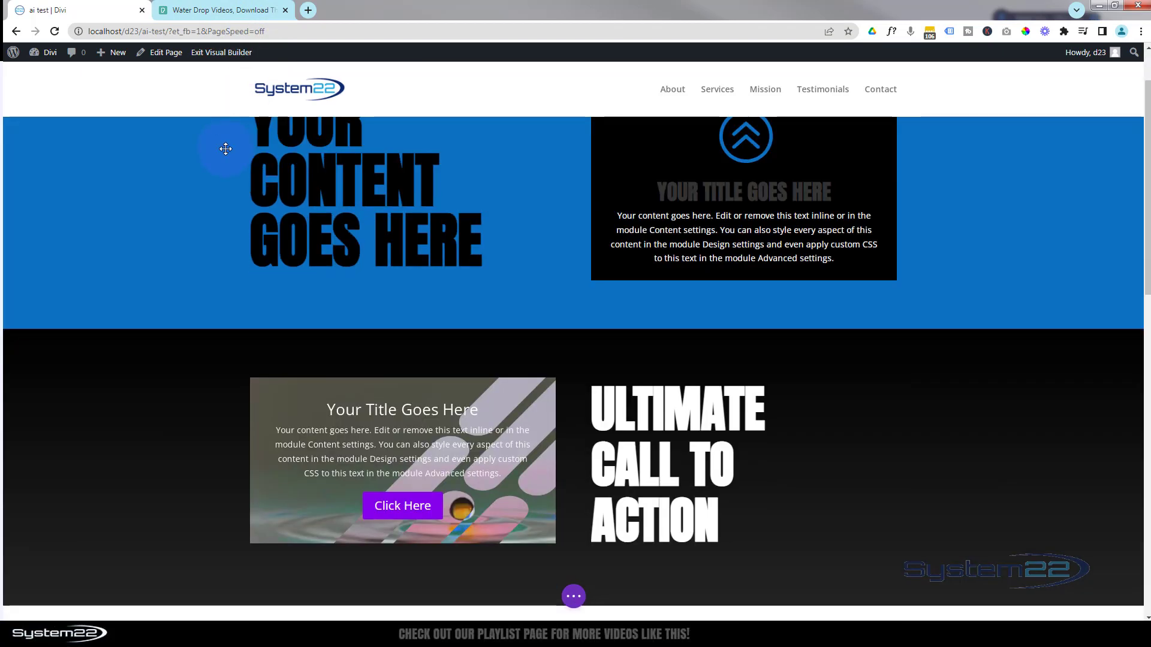
{"action": "scroll", "coordinate": [226, 147], "scroll_direction": "up", "scroll_amount": 2}
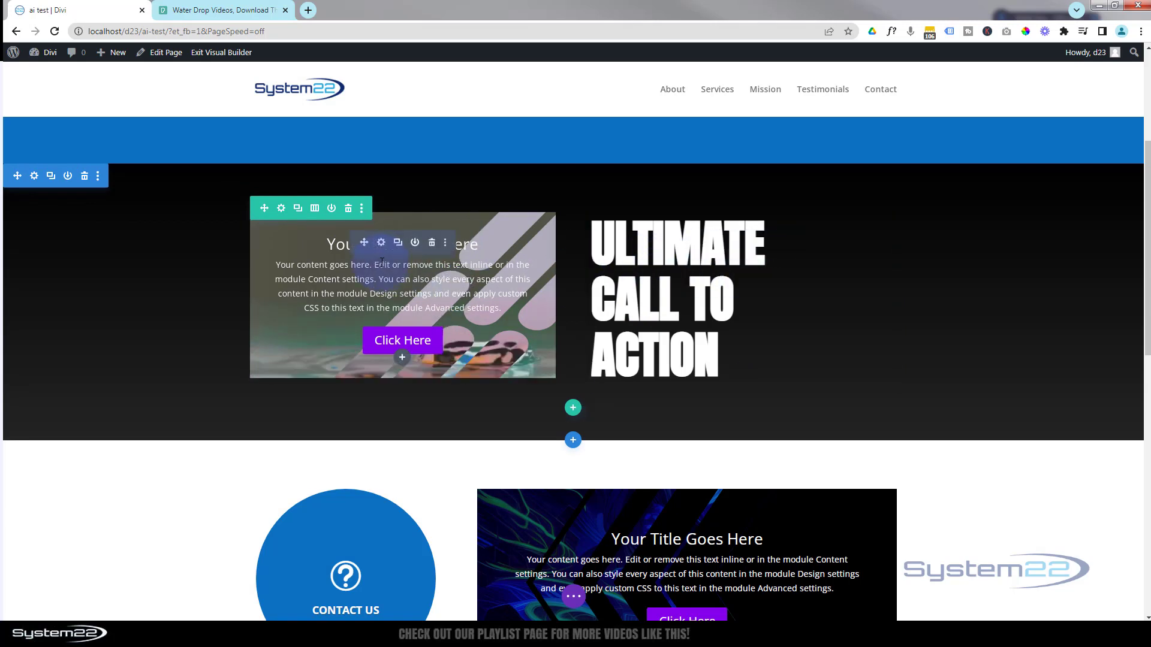
{"action": "left_click", "coordinate": [431, 245]}
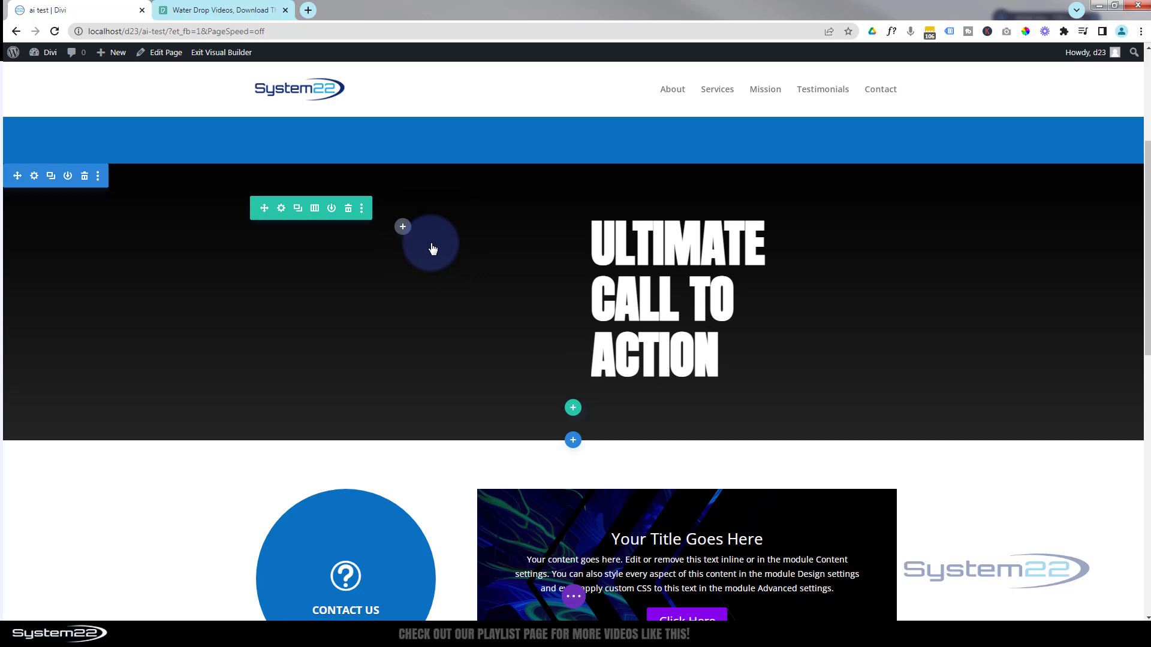
{"action": "left_click", "coordinate": [402, 228]}
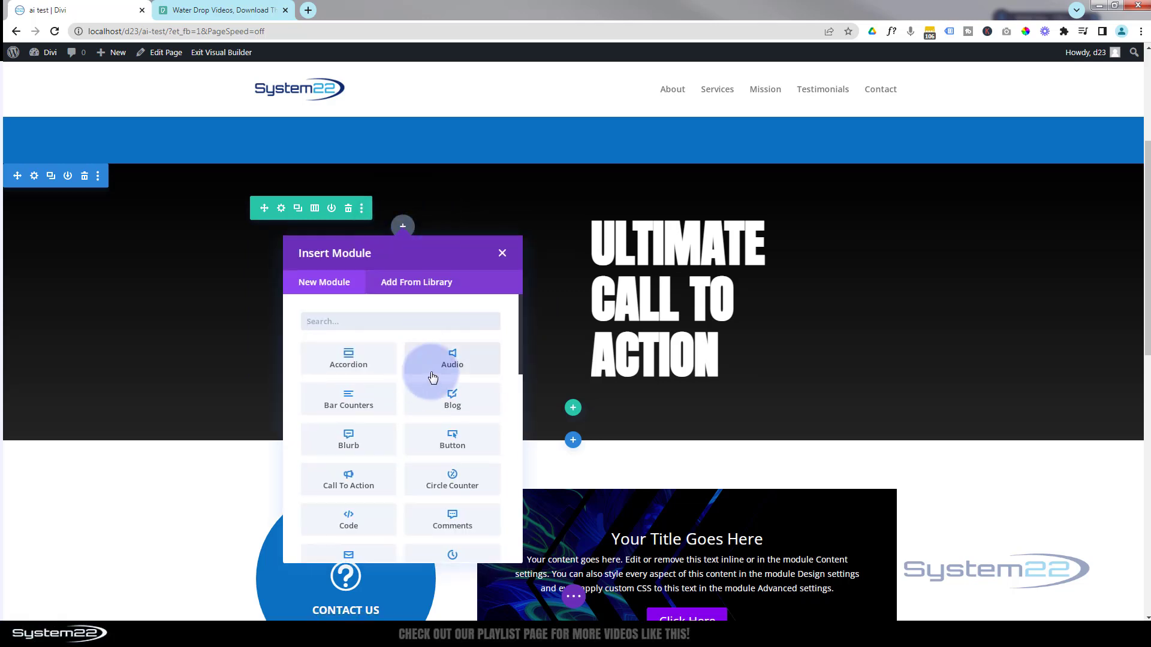
{"action": "left_click", "coordinate": [363, 482]}
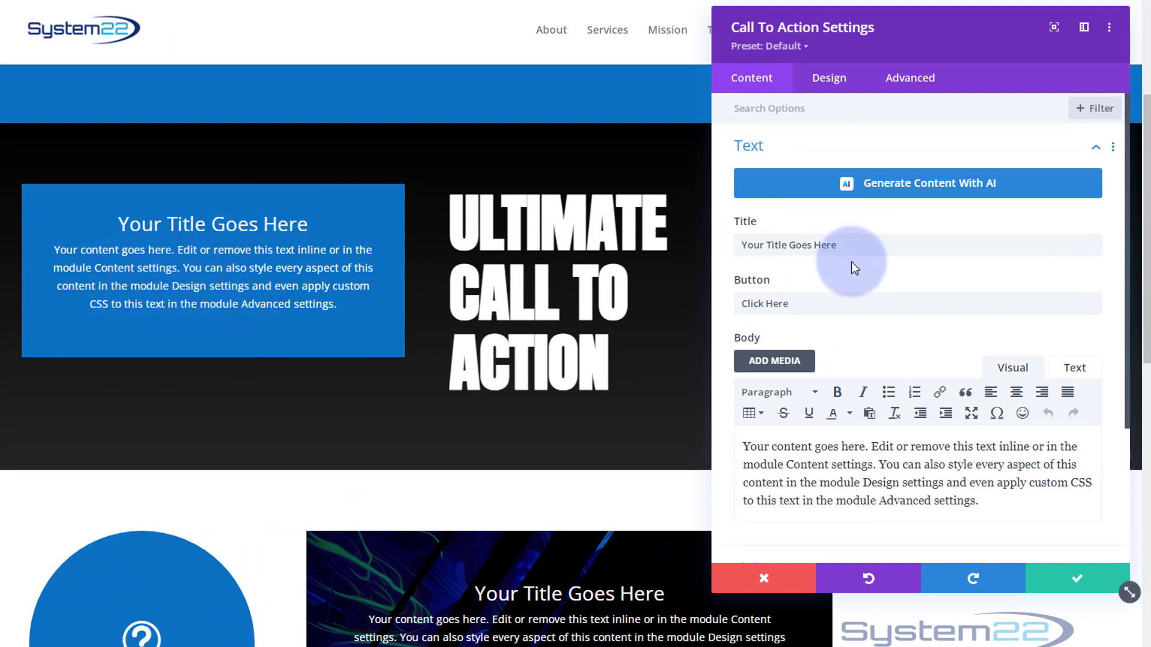
{"action": "left_click_drag", "start_coordinate": [856, 244], "coordinate": [742, 247]}
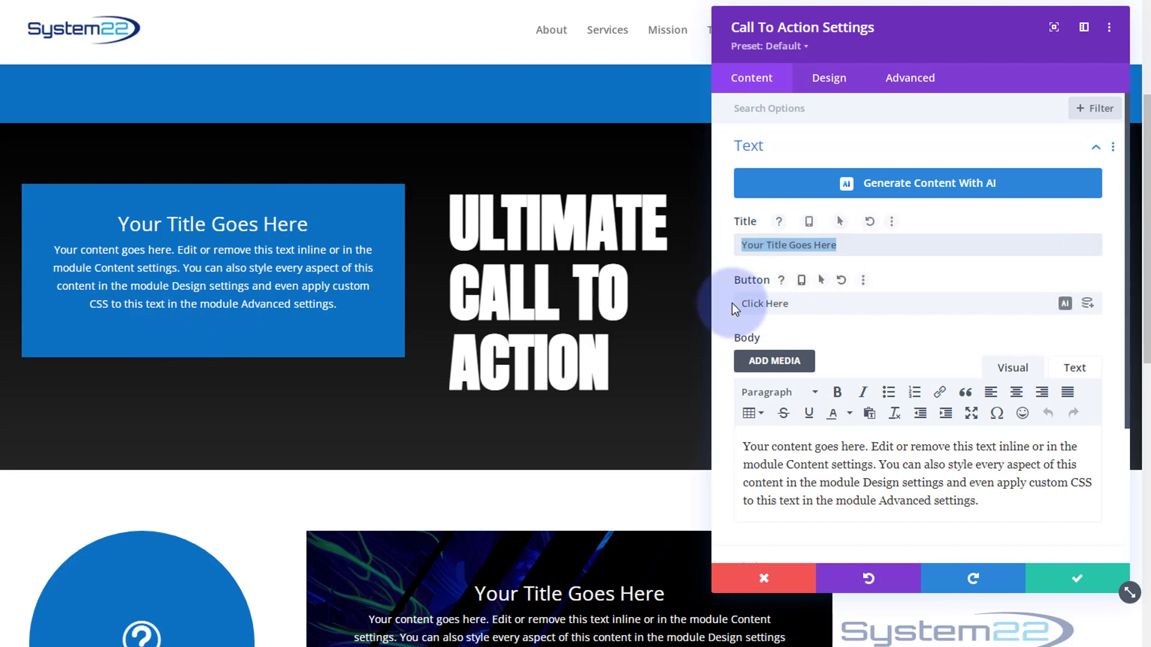
{"action": "left_click_drag", "start_coordinate": [741, 304], "coordinate": [798, 304]}
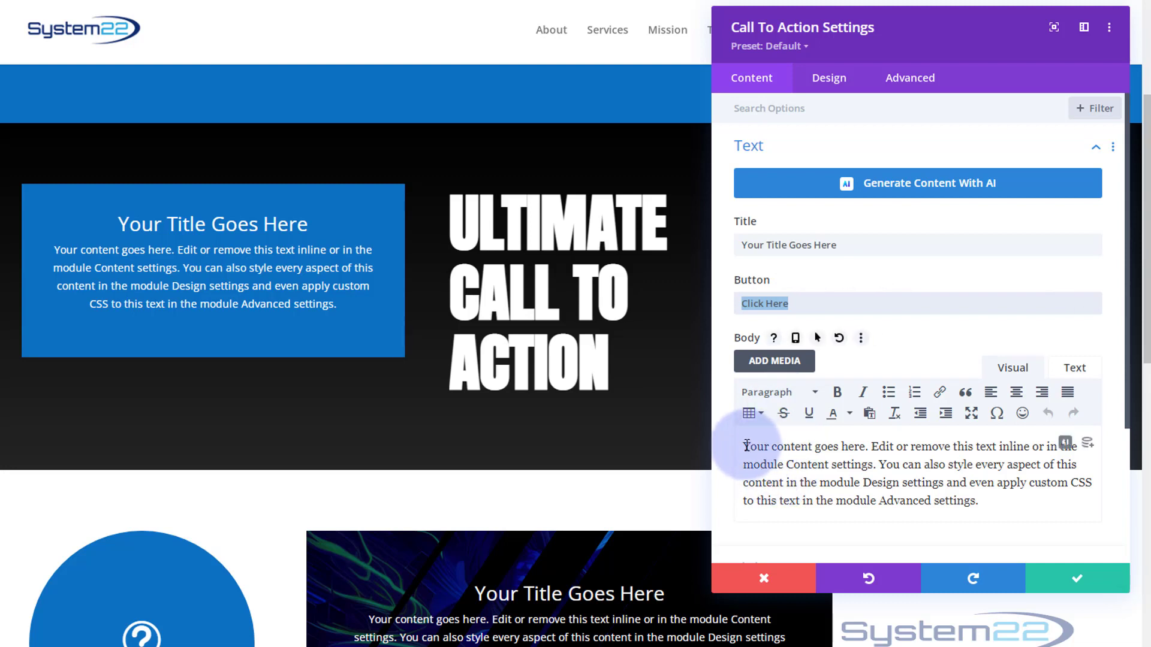
{"action": "left_click_drag", "start_coordinate": [746, 446], "coordinate": [979, 501]}
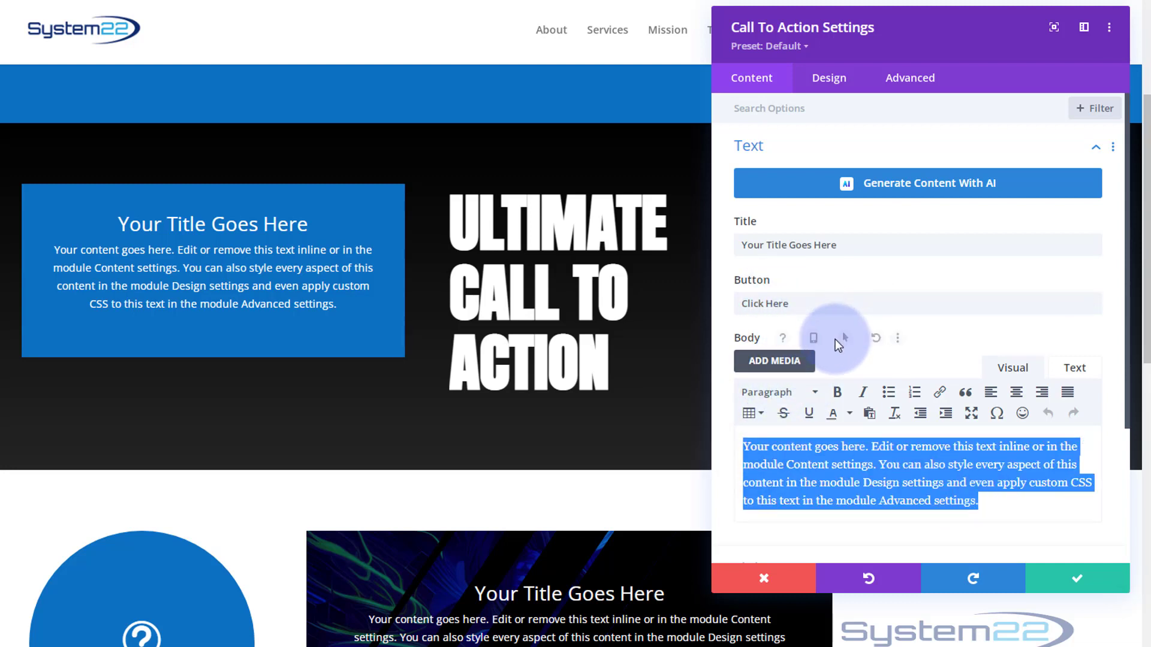
Step: Set the Call To Action module's button link URL to "#"
{"action": "scroll", "coordinate": [836, 339], "scroll_direction": "down", "scroll_amount": 3}
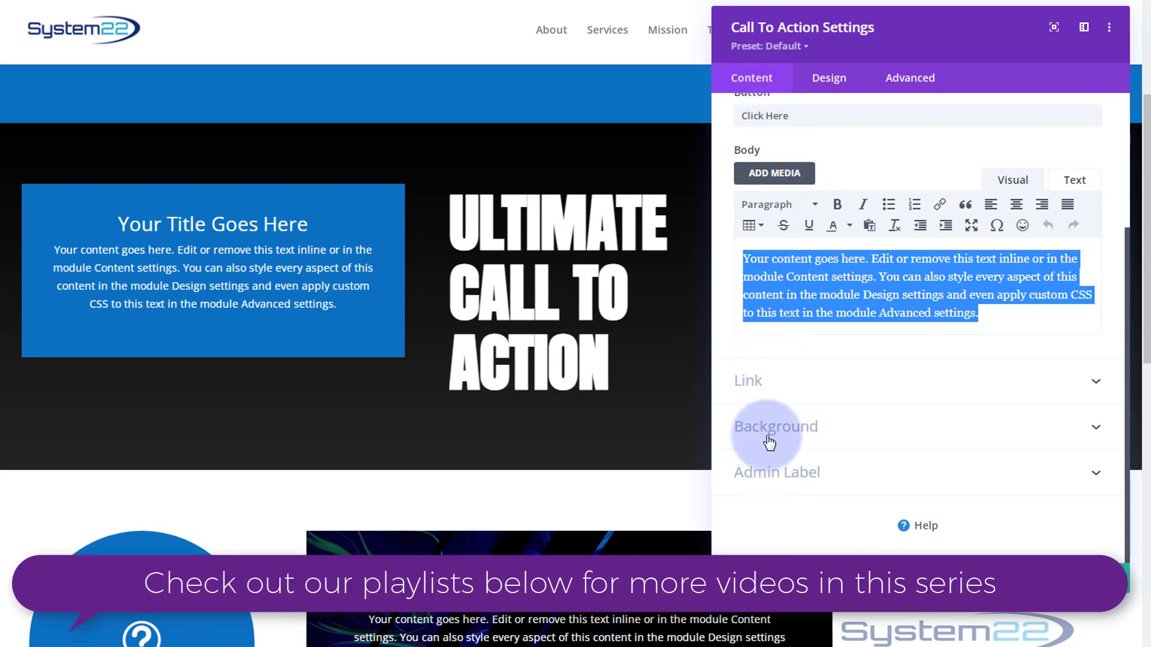
{"action": "left_click", "coordinate": [789, 383]}
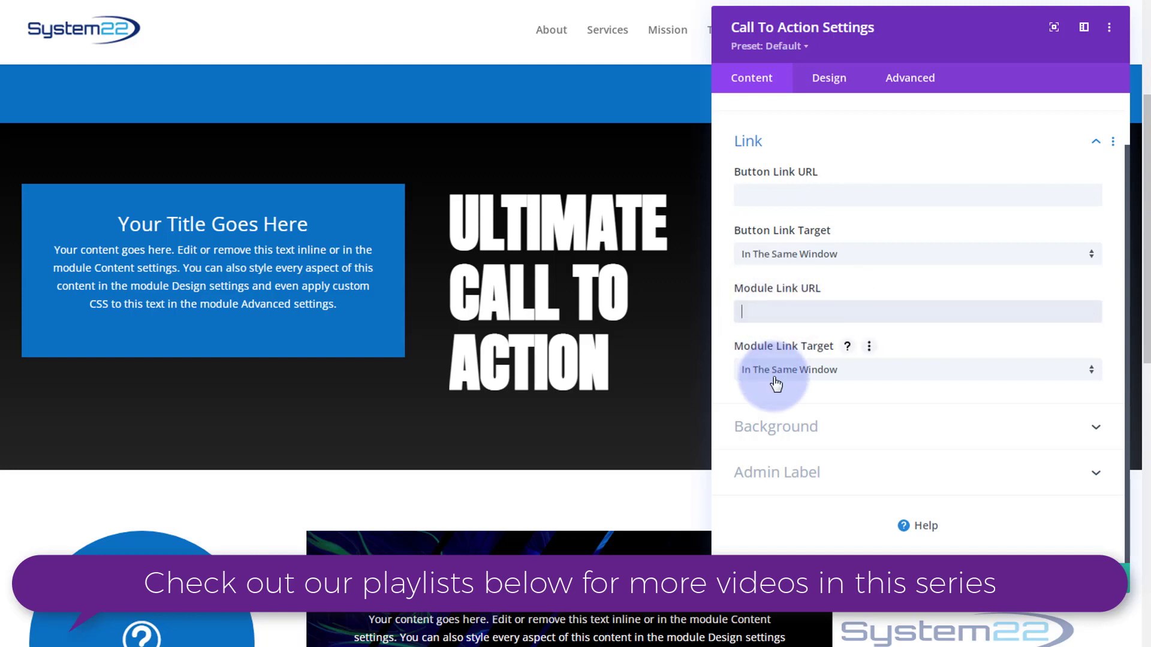
{"action": "left_click", "coordinate": [759, 195]}
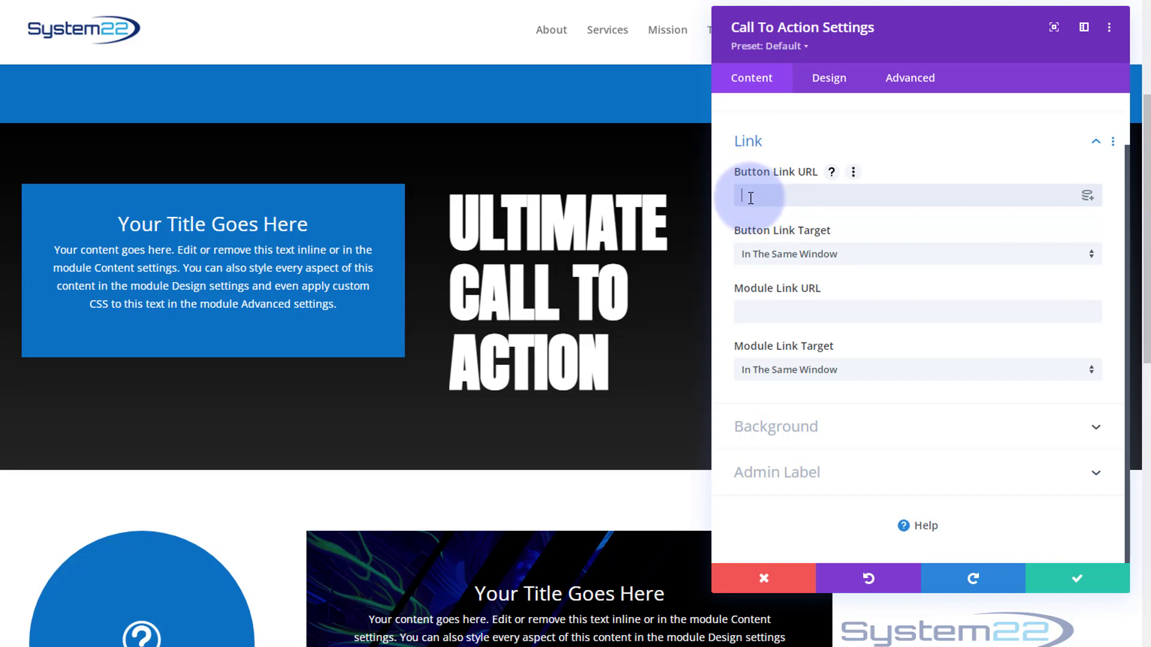
{"action": "type", "text": "#"}
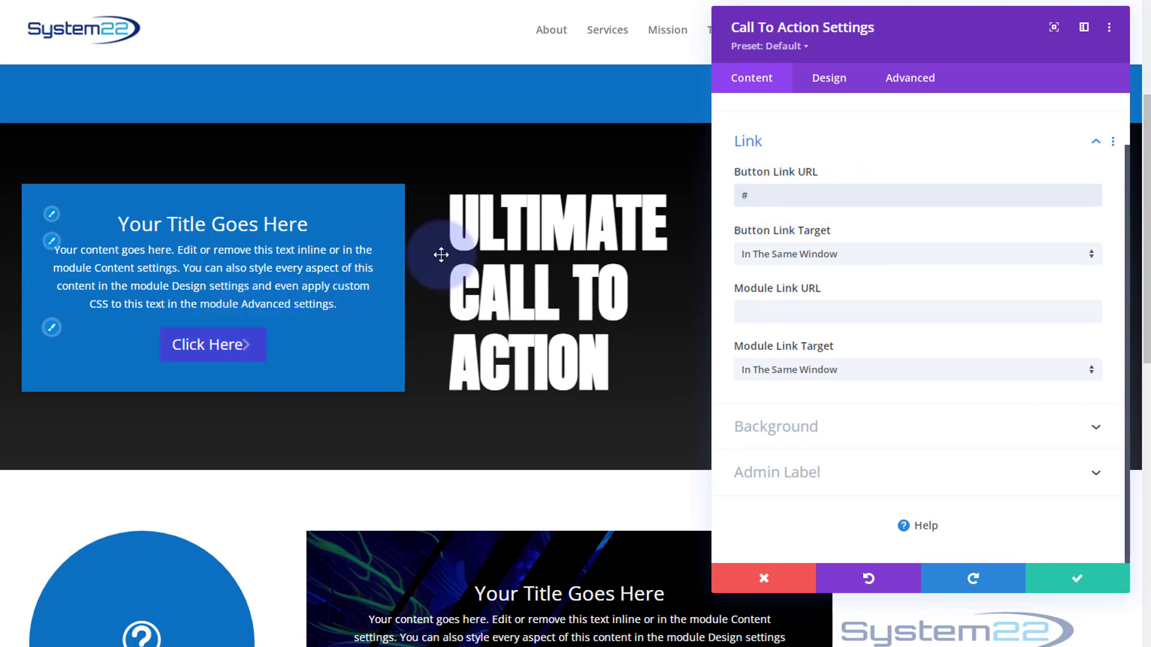
{"action": "left_click", "coordinate": [793, 186]}
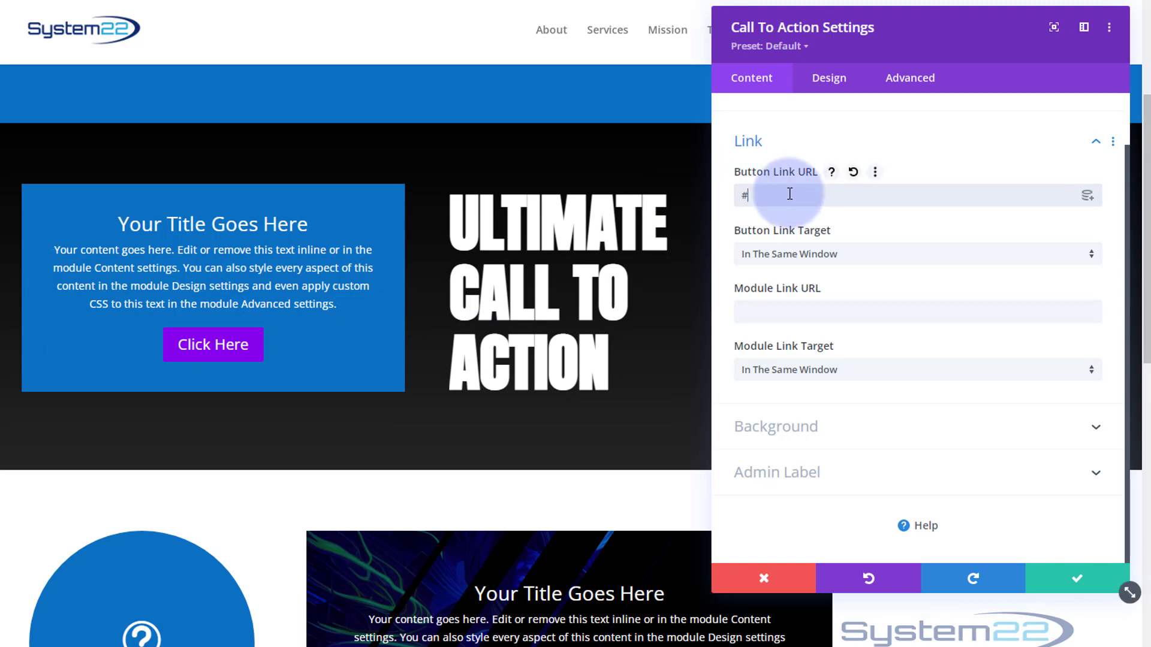
Step: Turn on custom styles for the module's button and look through its styling options and available fonts
{"action": "left_click", "coordinate": [823, 82]}
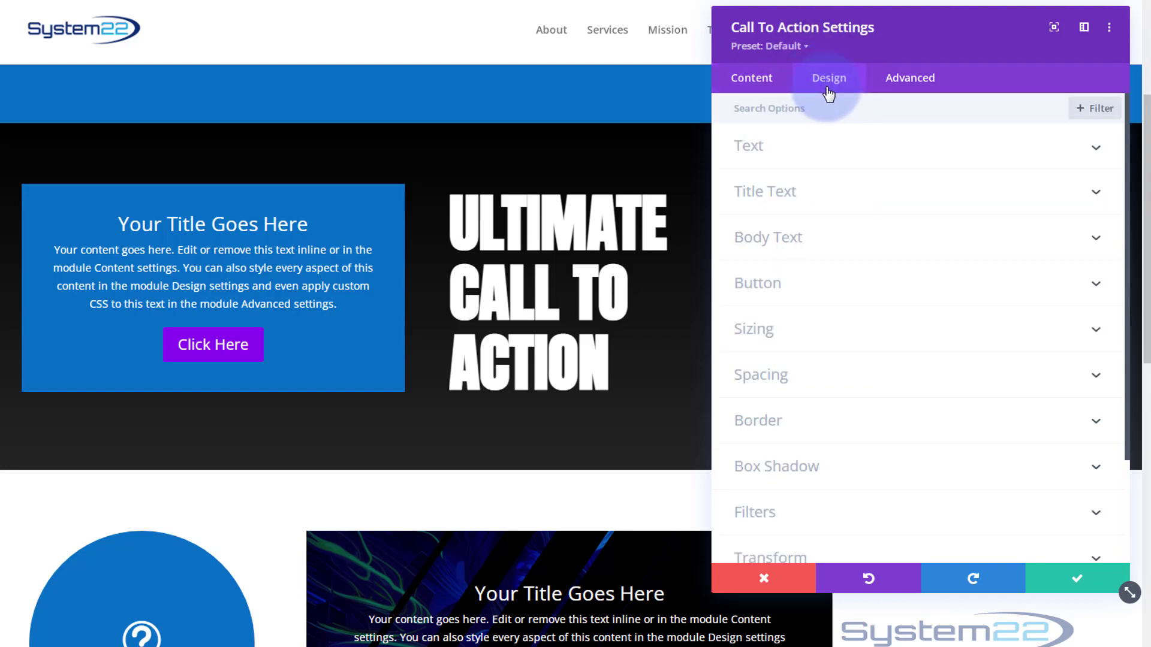
{"action": "left_click", "coordinate": [822, 290]}
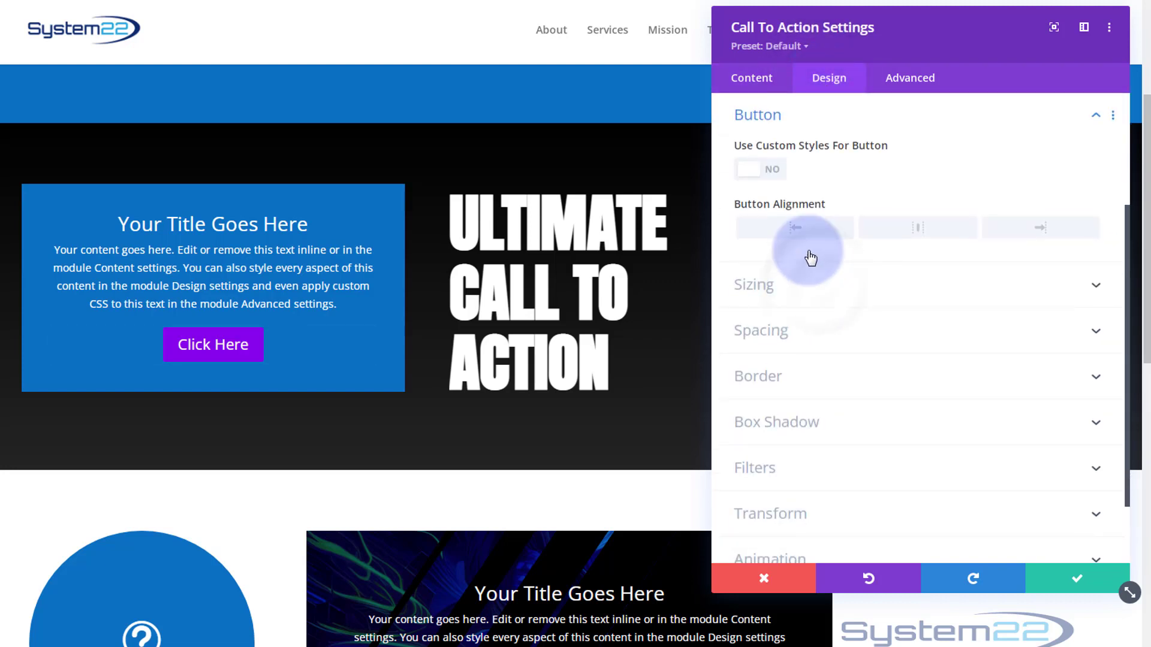
{"action": "left_click", "coordinate": [760, 170]}
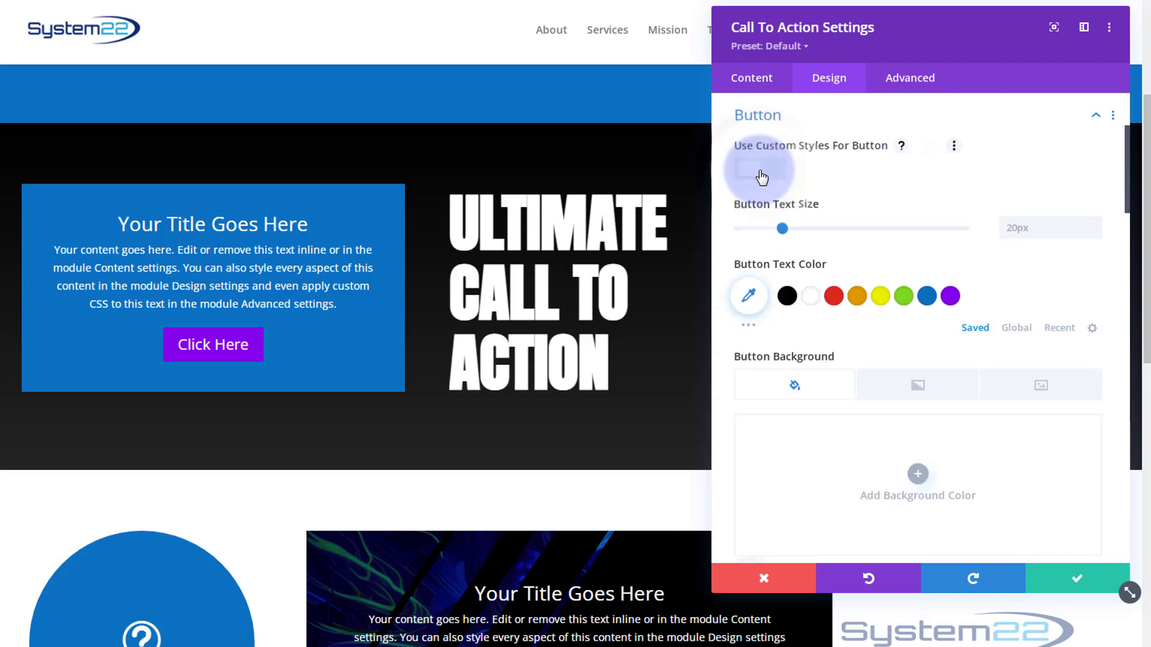
{"action": "scroll", "coordinate": [875, 261], "scroll_direction": "down", "scroll_amount": 5}
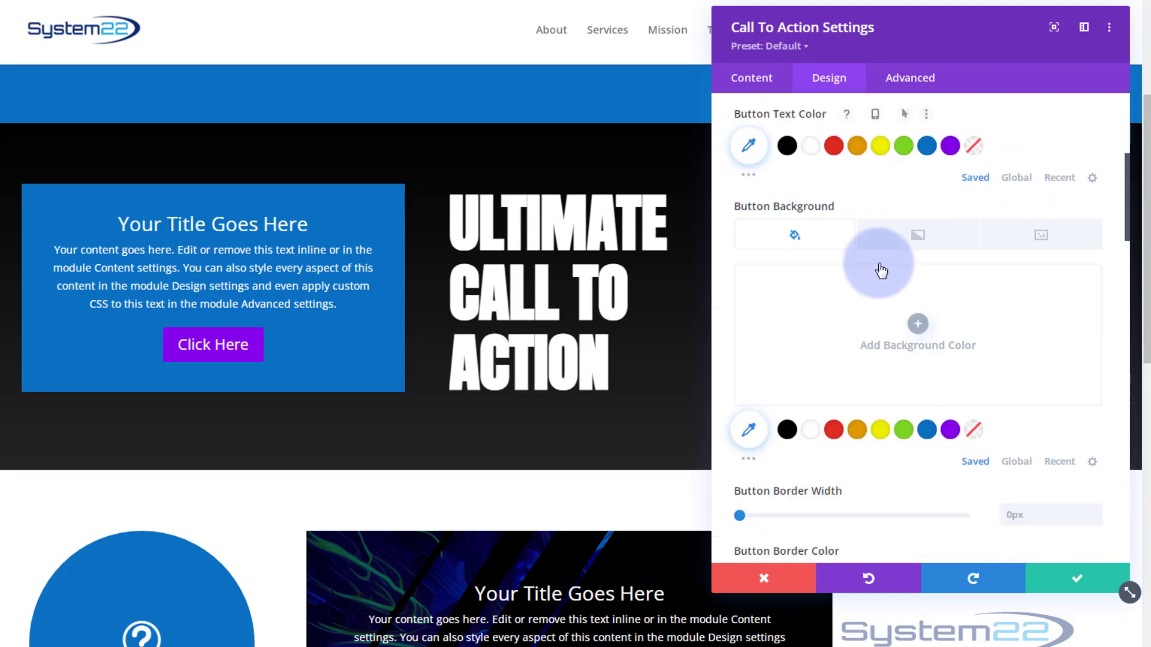
{"action": "scroll", "coordinate": [879, 269], "scroll_direction": "down", "scroll_amount": 8}
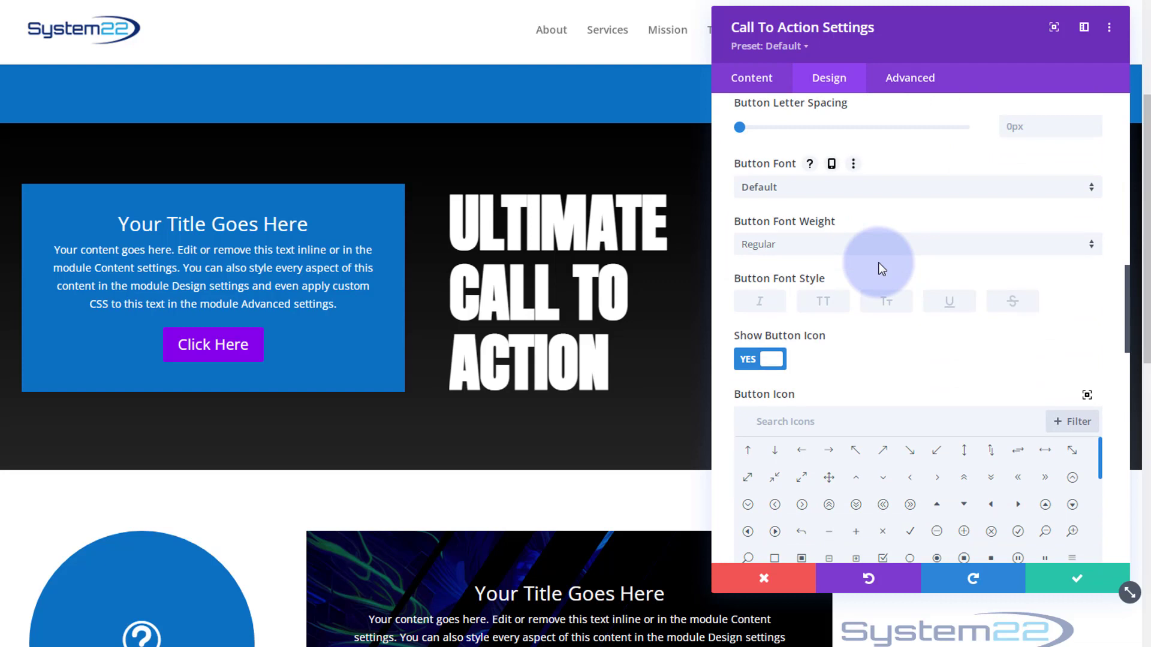
{"action": "left_click", "coordinate": [806, 189]}
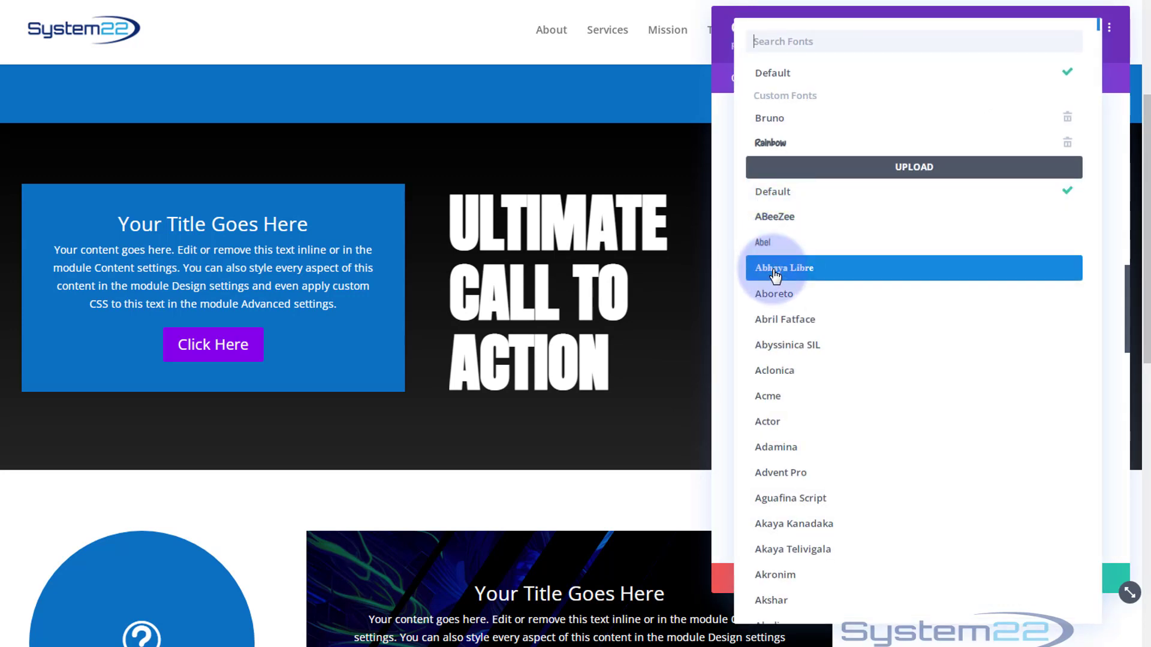
{"action": "left_click", "coordinate": [726, 124]}
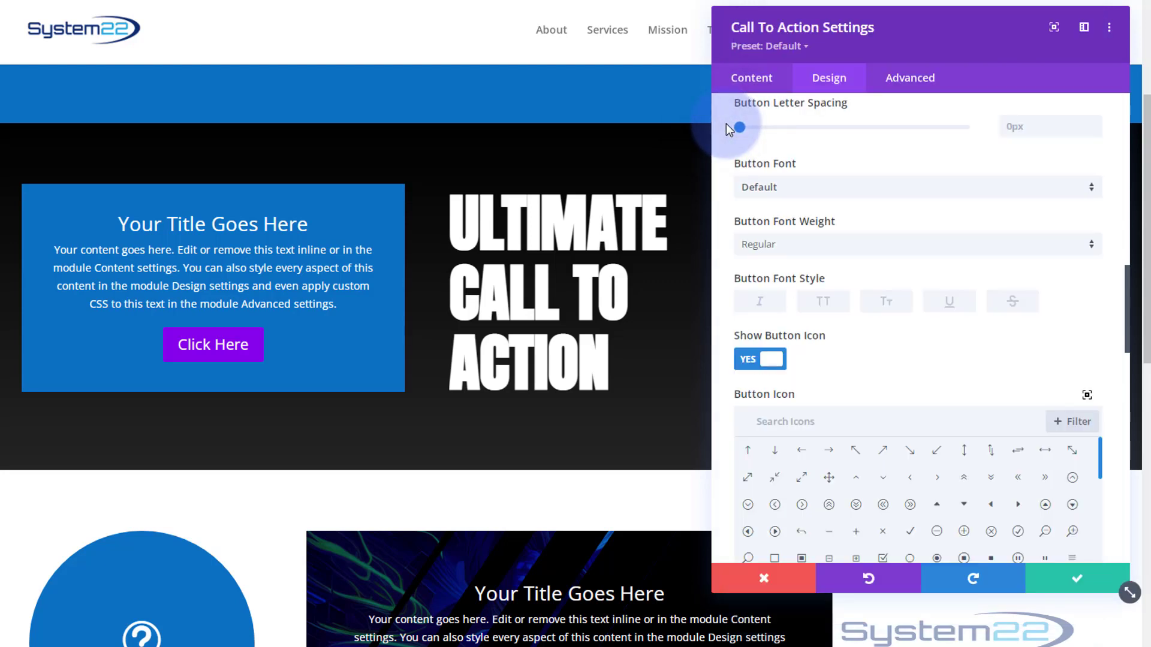
Step: Open the module's background settings and switch to the Pexels page of water drop videos
{"action": "left_click", "coordinate": [748, 84]}
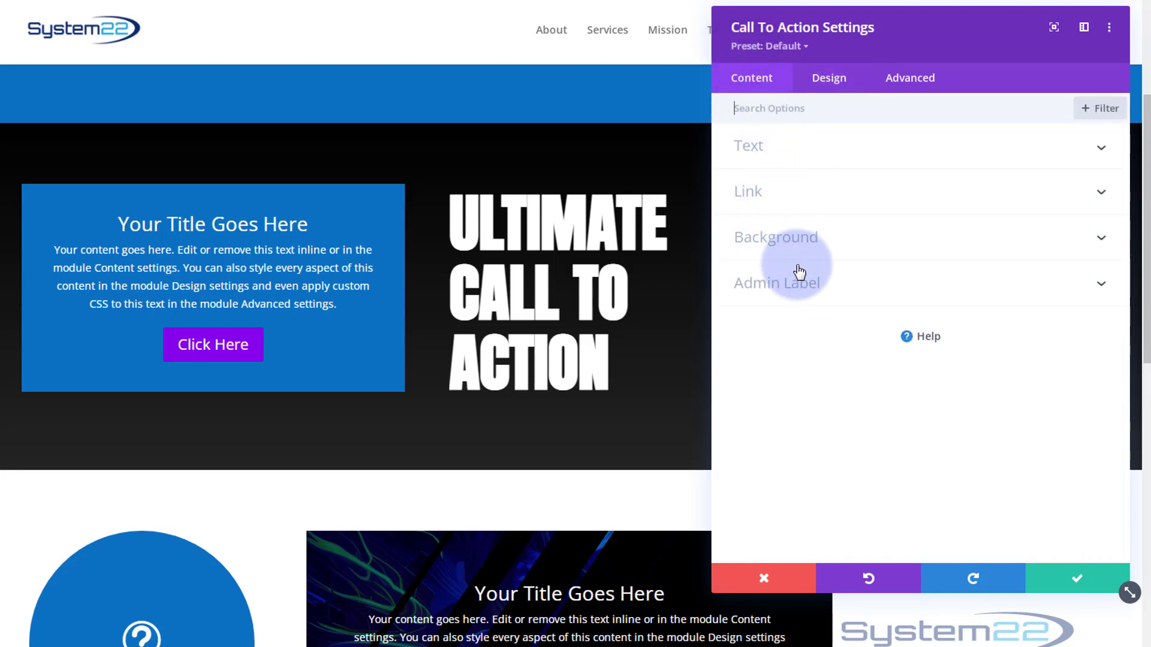
{"action": "left_click", "coordinate": [829, 252]}
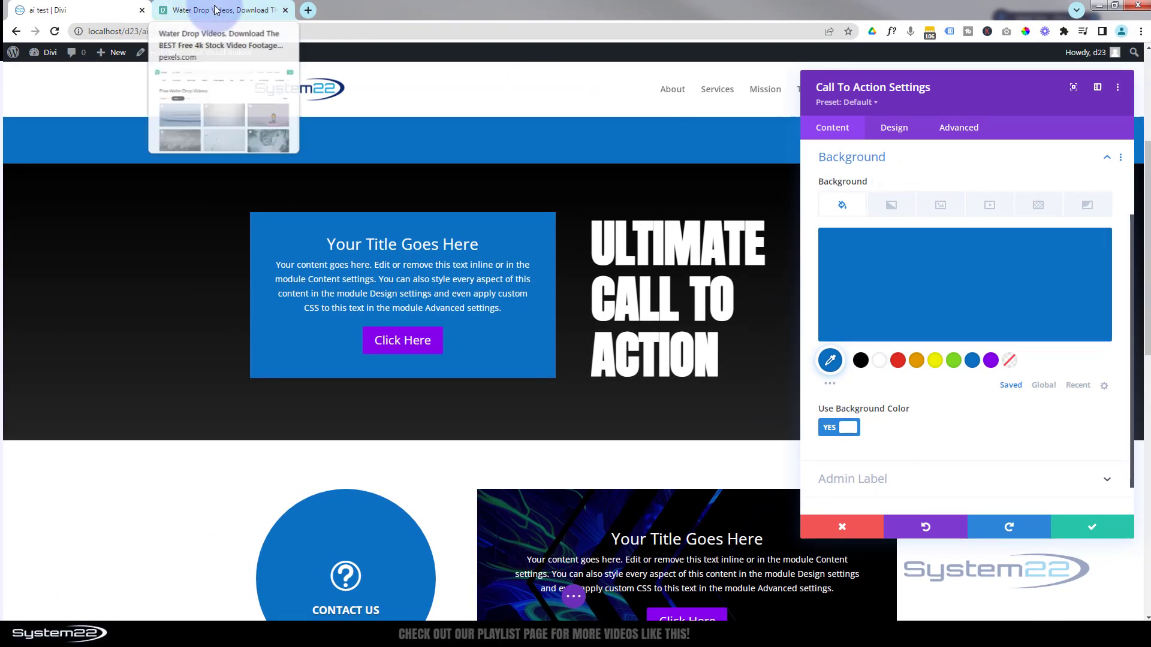
{"action": "left_click", "coordinate": [183, 9]}
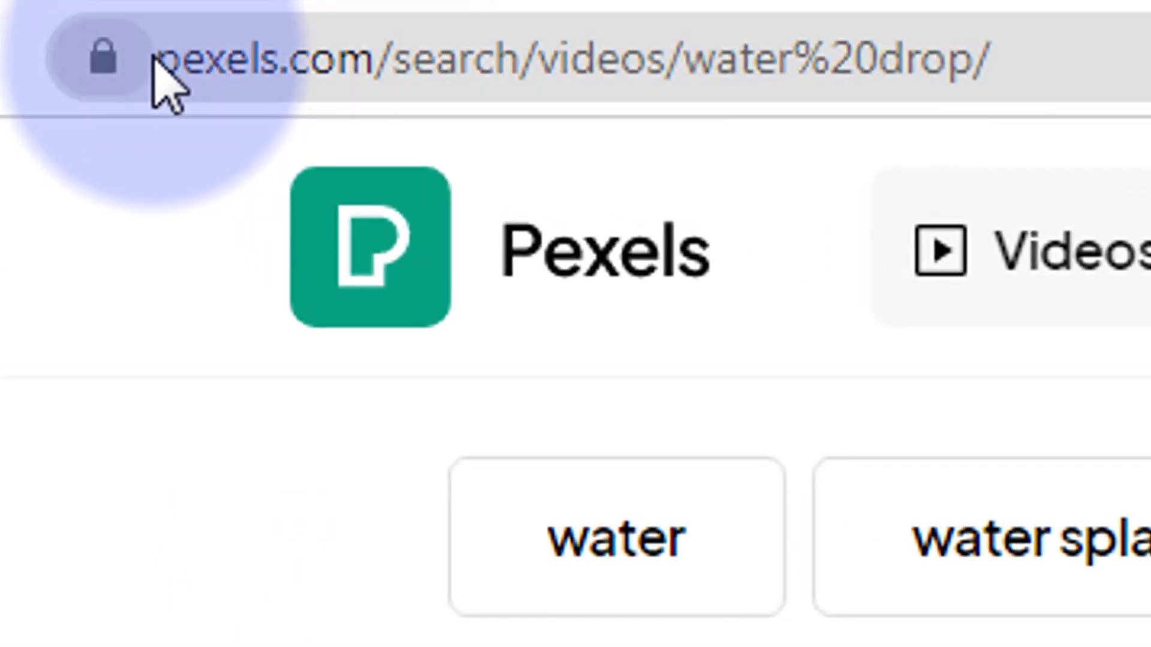
{"action": "left_click_drag", "start_coordinate": [161, 56], "coordinate": [375, 54]}
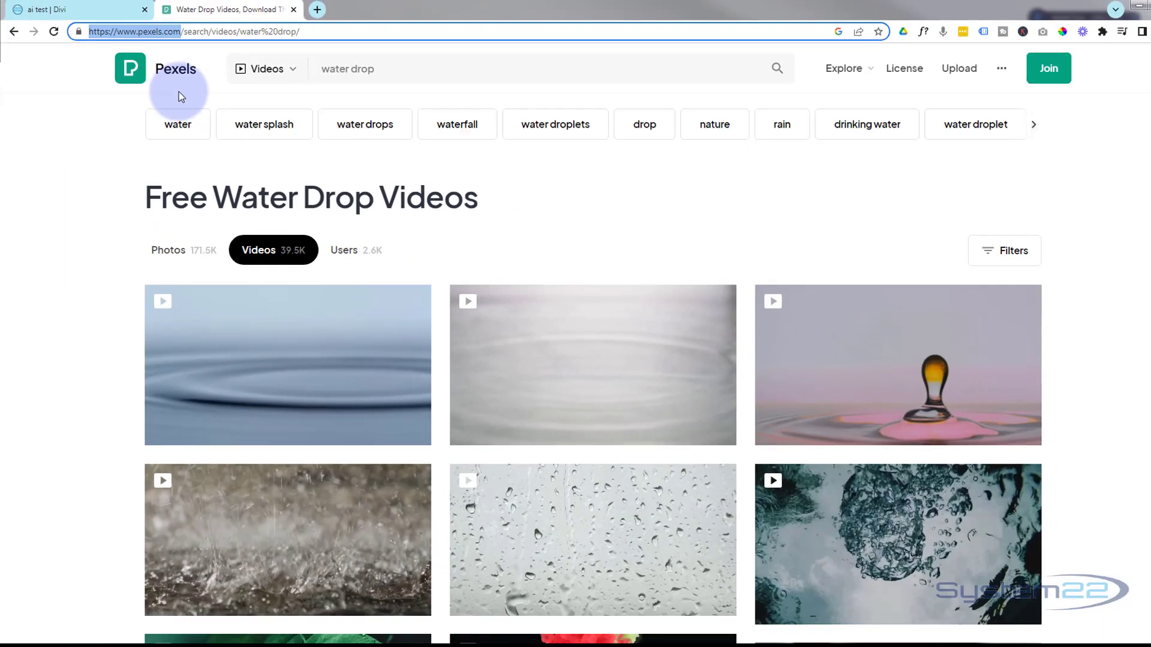
{"action": "left_click", "coordinate": [1127, 258]}
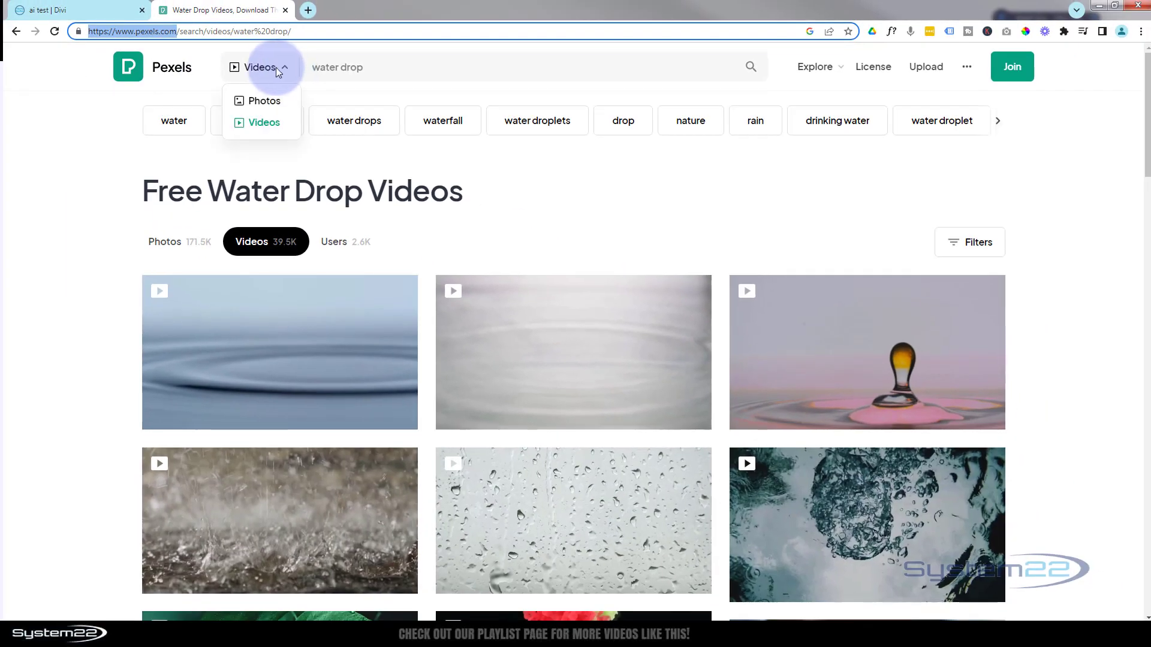
{"action": "left_click_drag", "start_coordinate": [312, 68], "coordinate": [370, 67]}
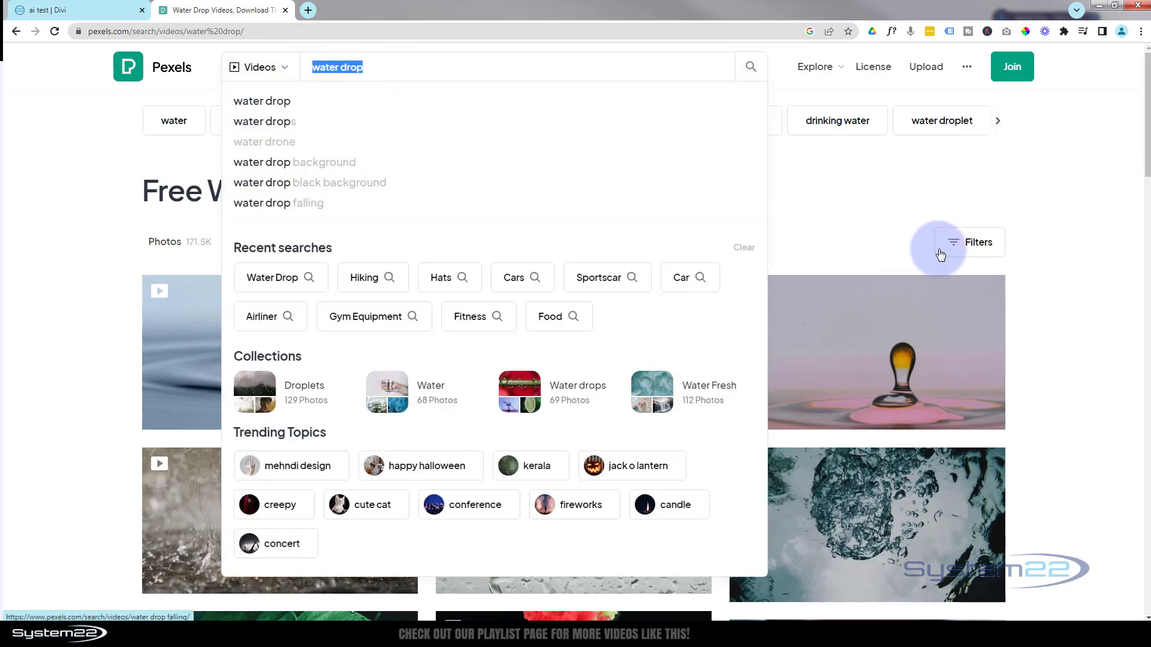
{"action": "left_click", "coordinate": [72, 170]}
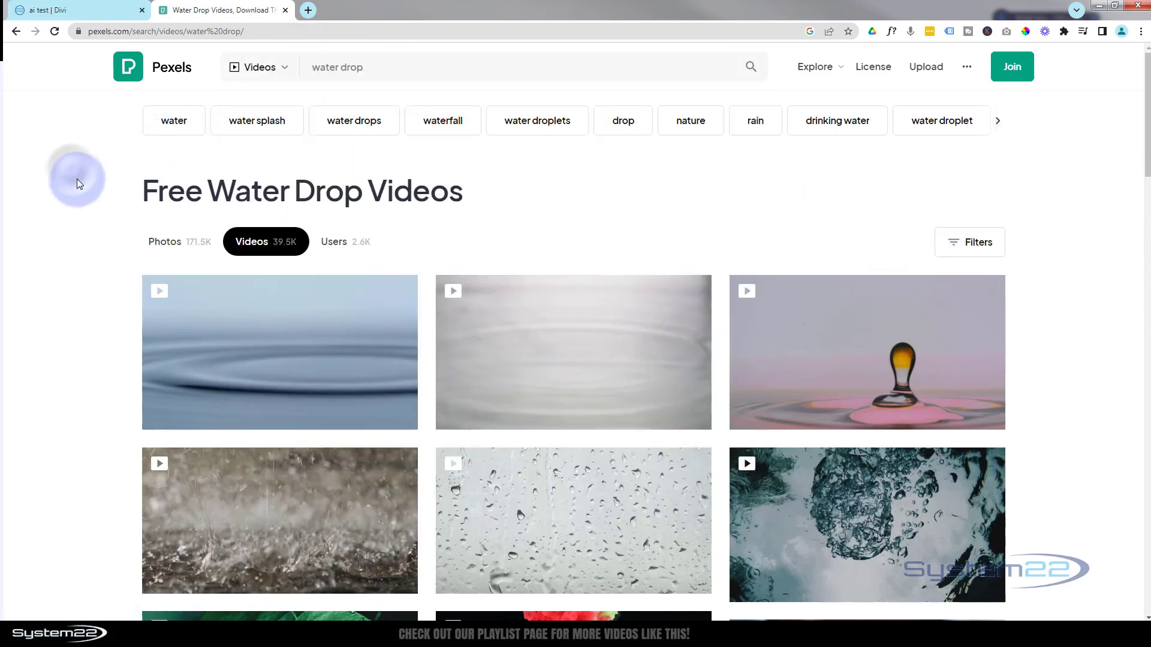
Step: Preview the water drop videos and open the Drops Of Liquids video with the amber drop over pink liquid
{"action": "mouse_move", "coordinate": [339, 380]}
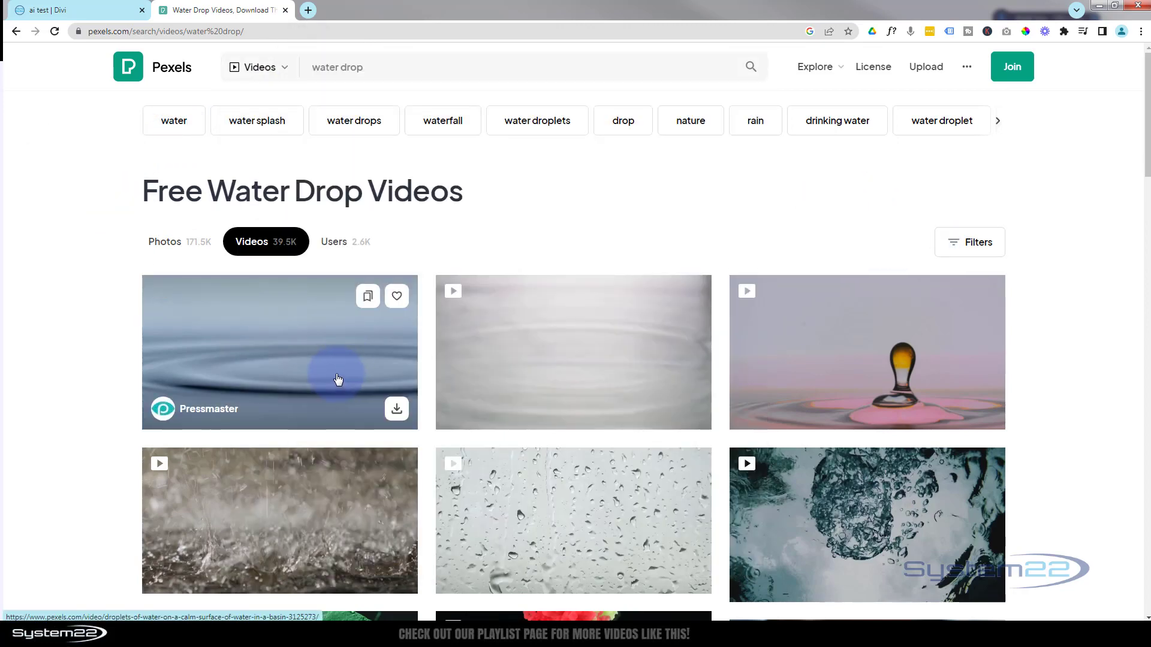
{"action": "mouse_move", "coordinate": [520, 390]}
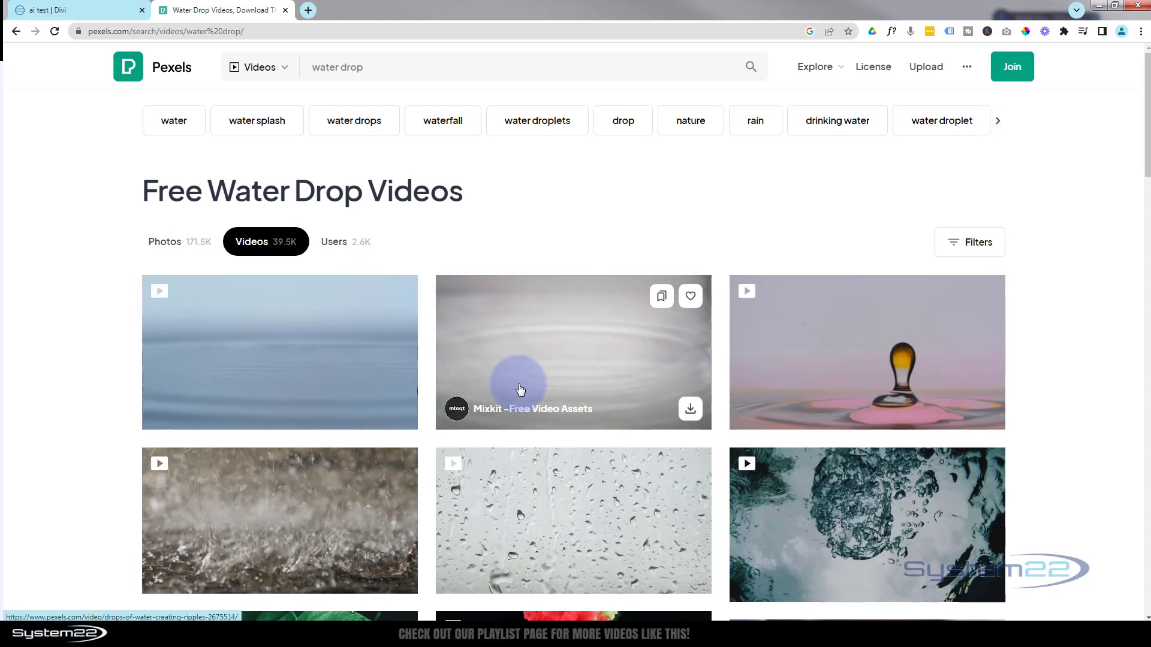
{"action": "mouse_move", "coordinate": [784, 393]}
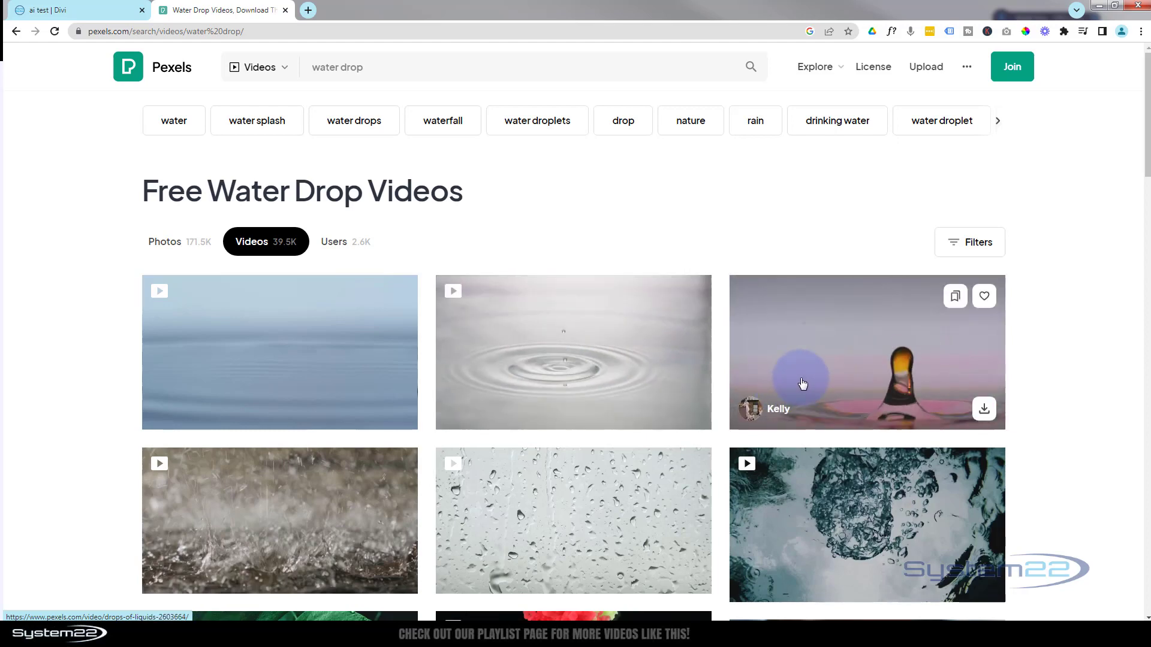
{"action": "scroll", "coordinate": [574, 407], "scroll_direction": "down", "scroll_amount": 6}
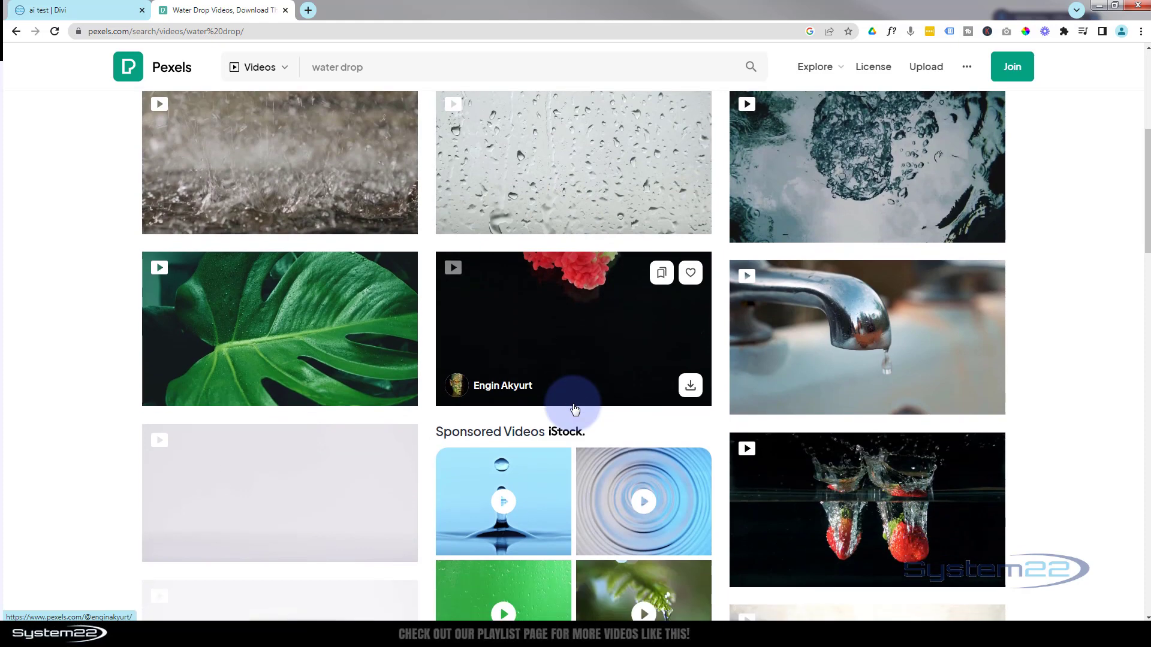
{"action": "scroll", "coordinate": [574, 408], "scroll_direction": "down", "scroll_amount": 1}
{"action": "mouse_move", "coordinate": [804, 306]}
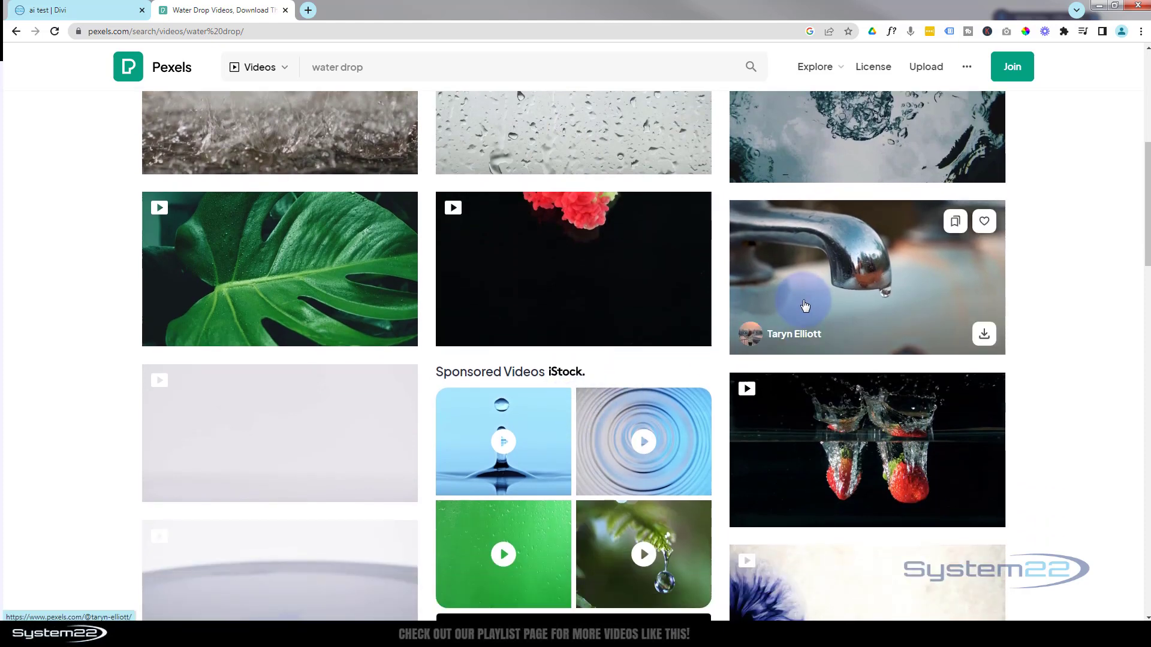
{"action": "scroll", "coordinate": [753, 330], "scroll_direction": "up", "scroll_amount": 7}
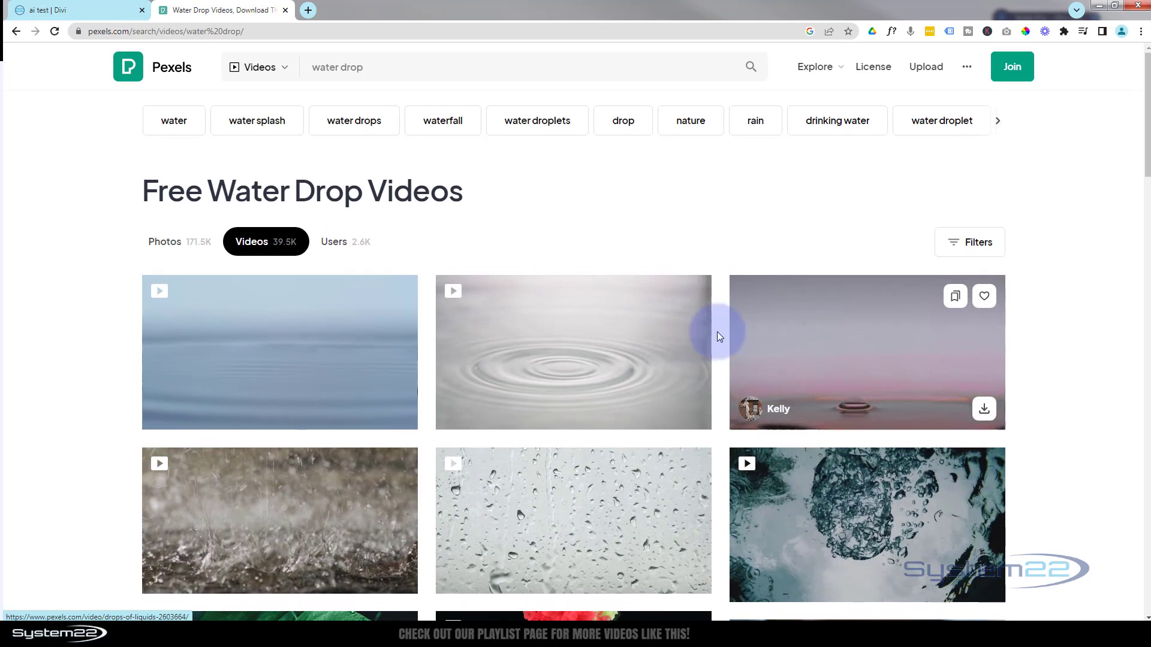
{"action": "left_click", "coordinate": [830, 358]}
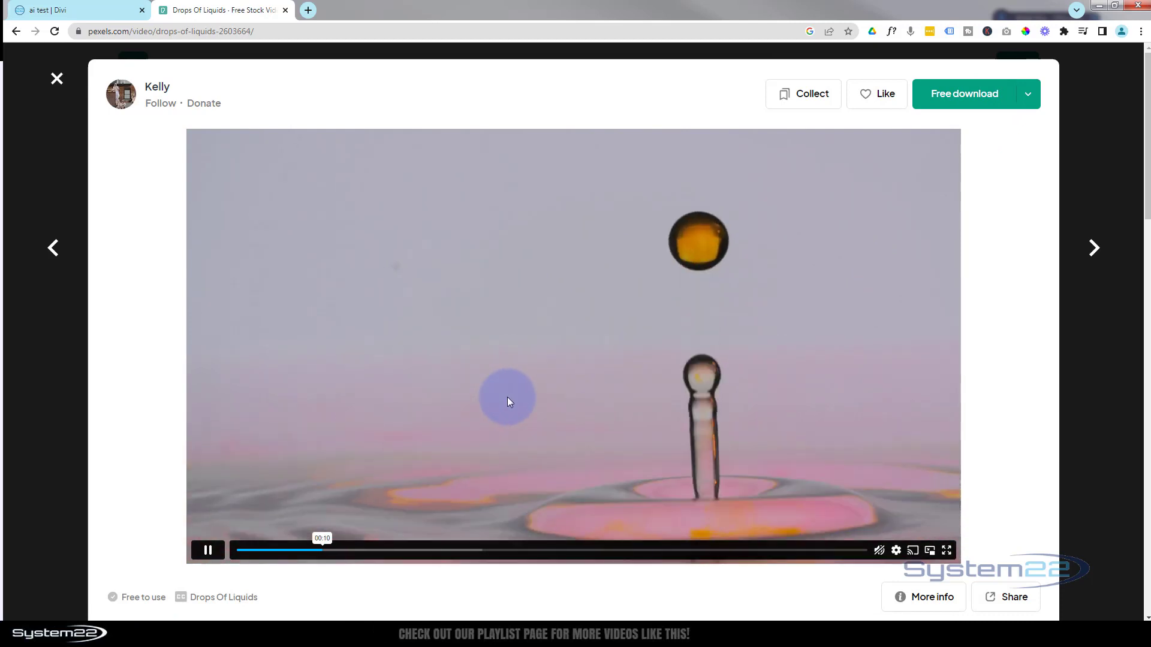
Step: Download the Drops Of Liquids video in SD 640×360 and close its thank-you message and preview
{"action": "left_click", "coordinate": [105, 10]}
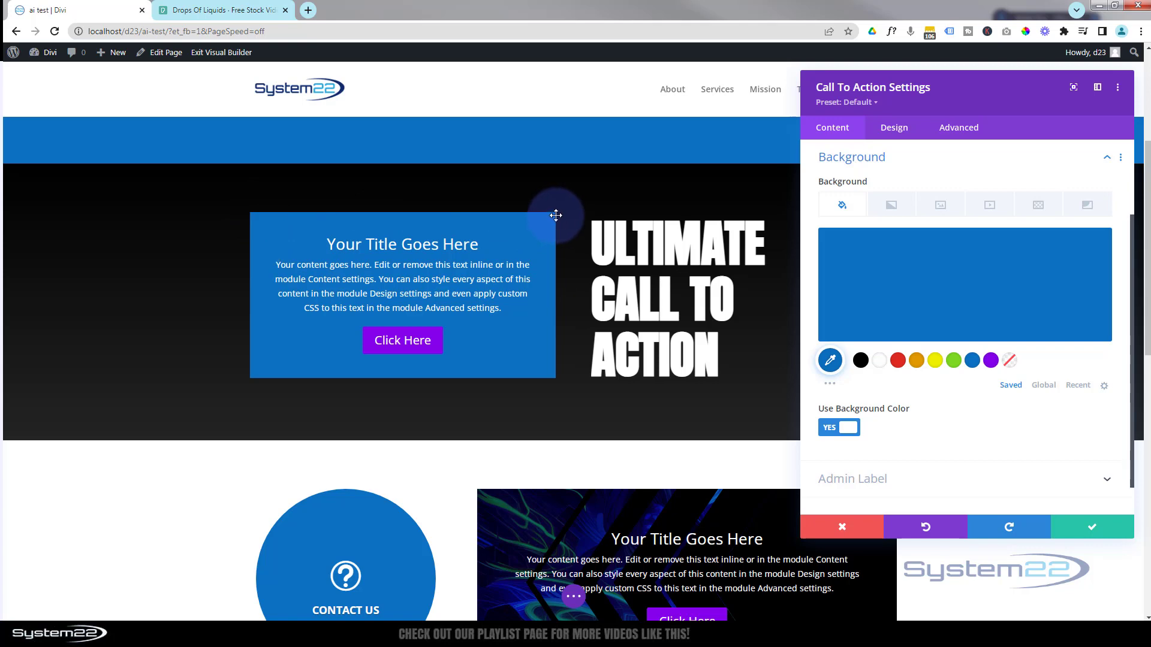
{"action": "left_click", "coordinate": [228, 10]}
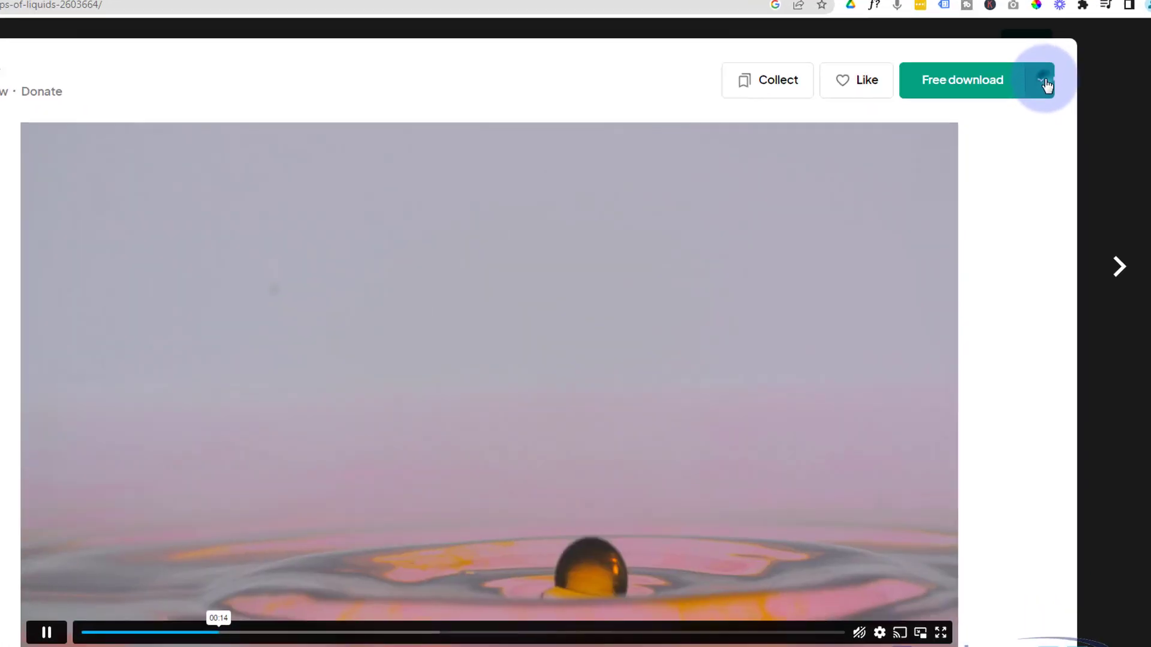
{"action": "left_click", "coordinate": [1027, 95]}
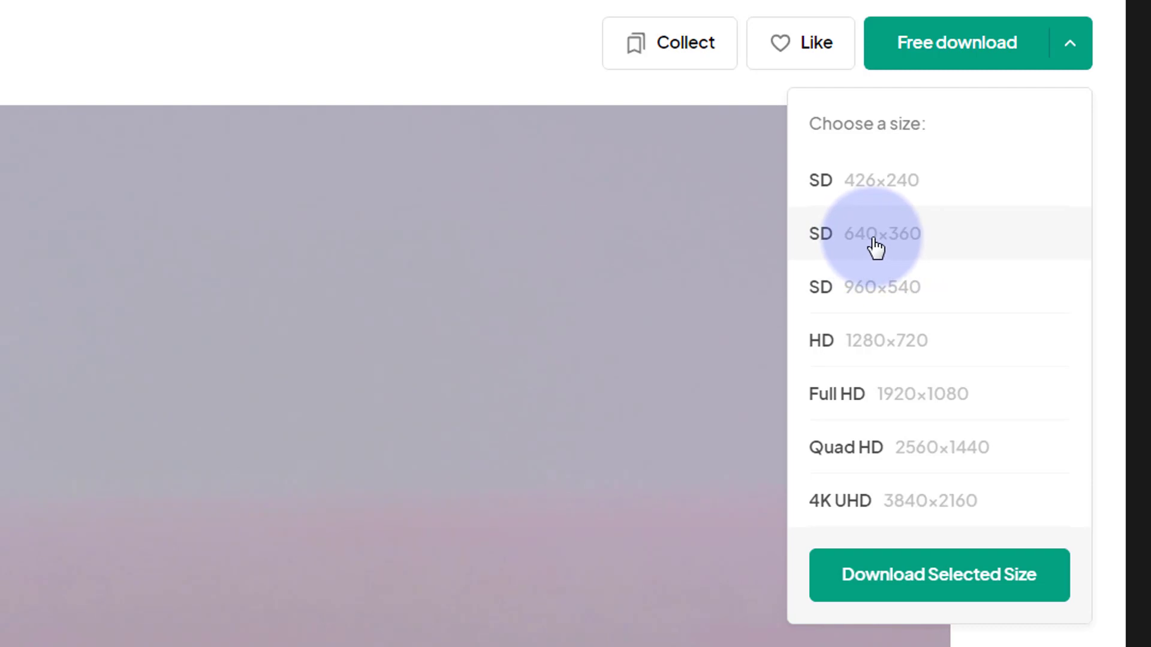
{"action": "left_click", "coordinate": [898, 246]}
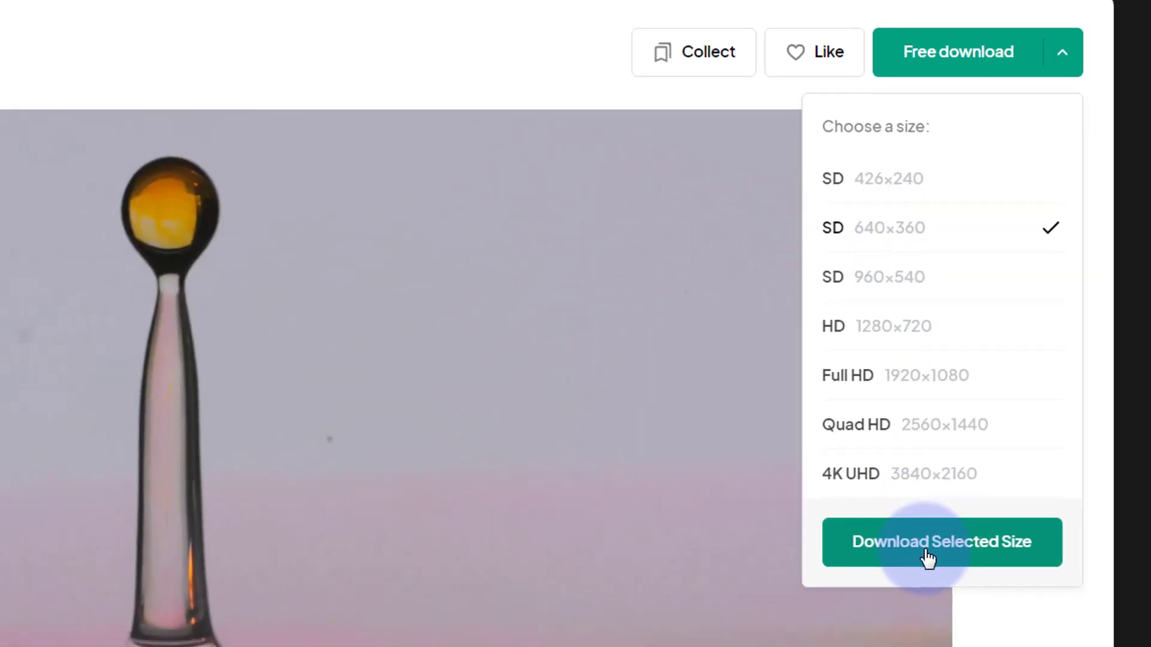
{"action": "left_click", "coordinate": [928, 557]}
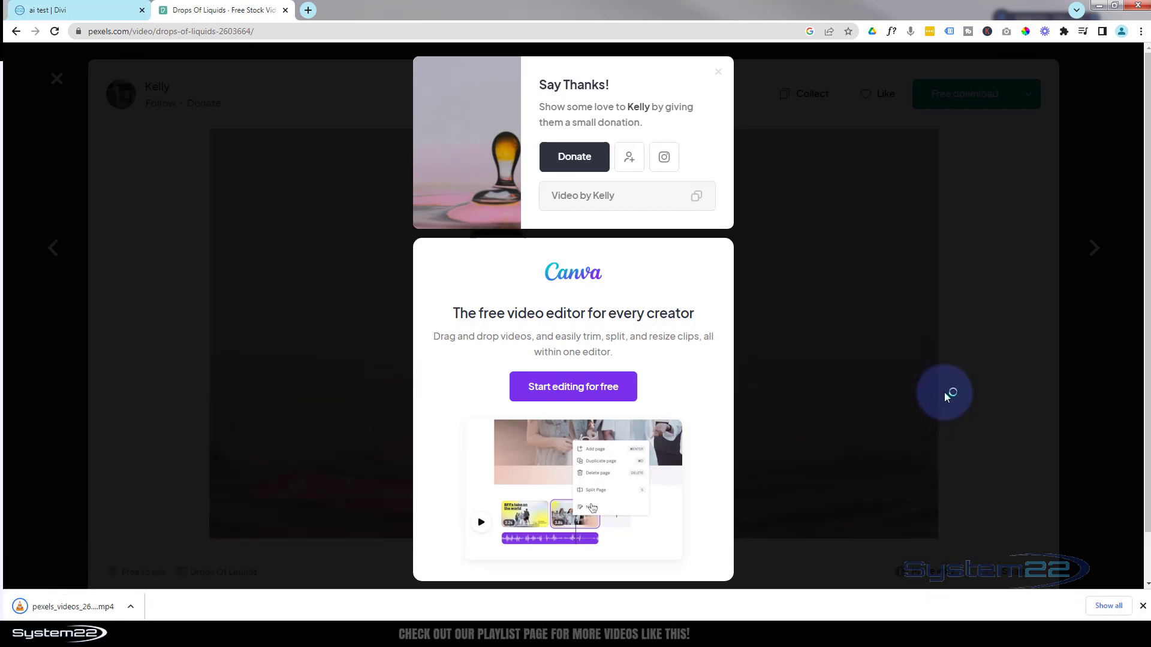
{"action": "left_click", "coordinate": [101, 606]}
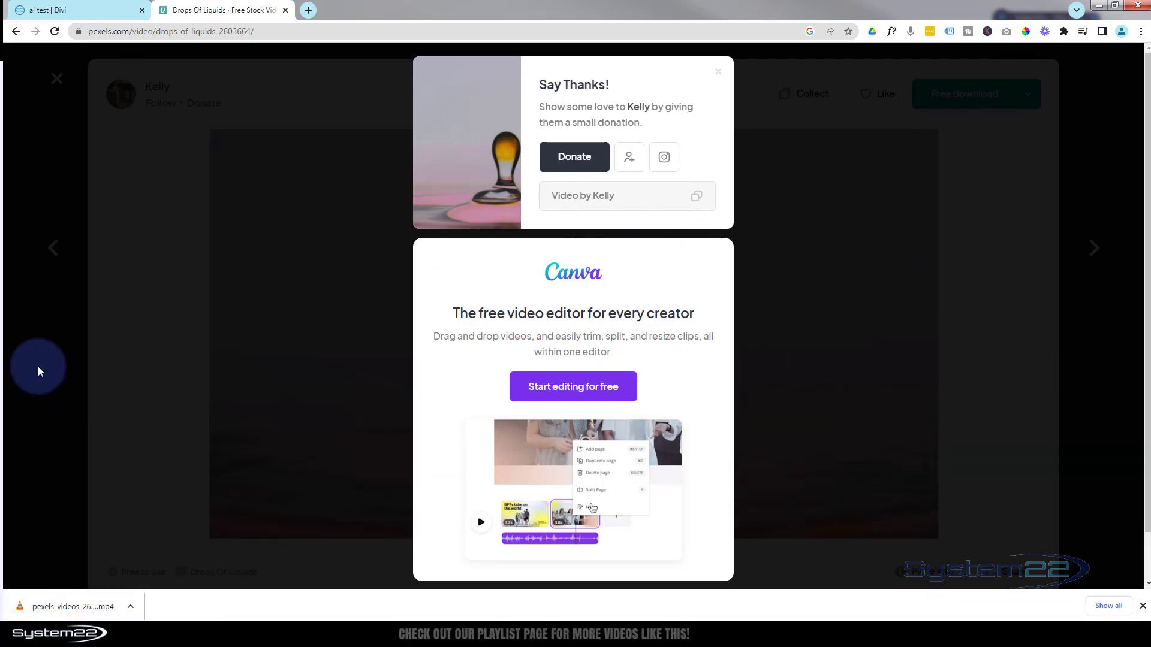
{"action": "left_click", "coordinate": [38, 366]}
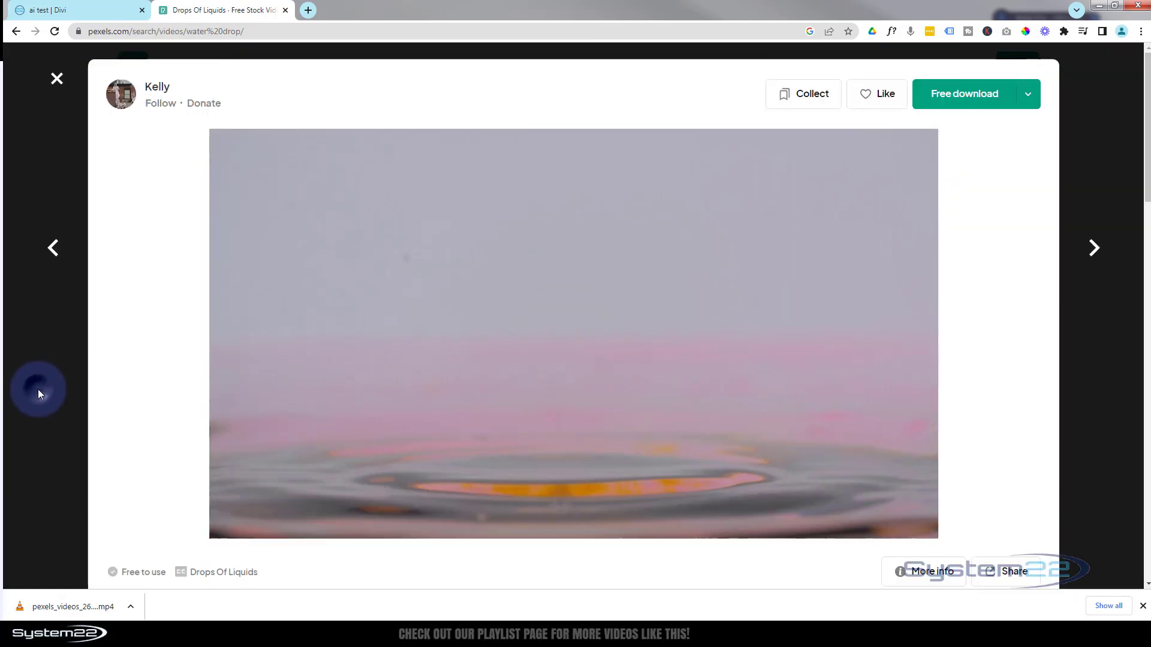
{"action": "left_click", "coordinate": [38, 390]}
Step: Switch back to the Divi page, upload the downloaded Pexels video and set it as the Call To Action module's MP4 background video
{"action": "left_click", "coordinate": [106, 9]}
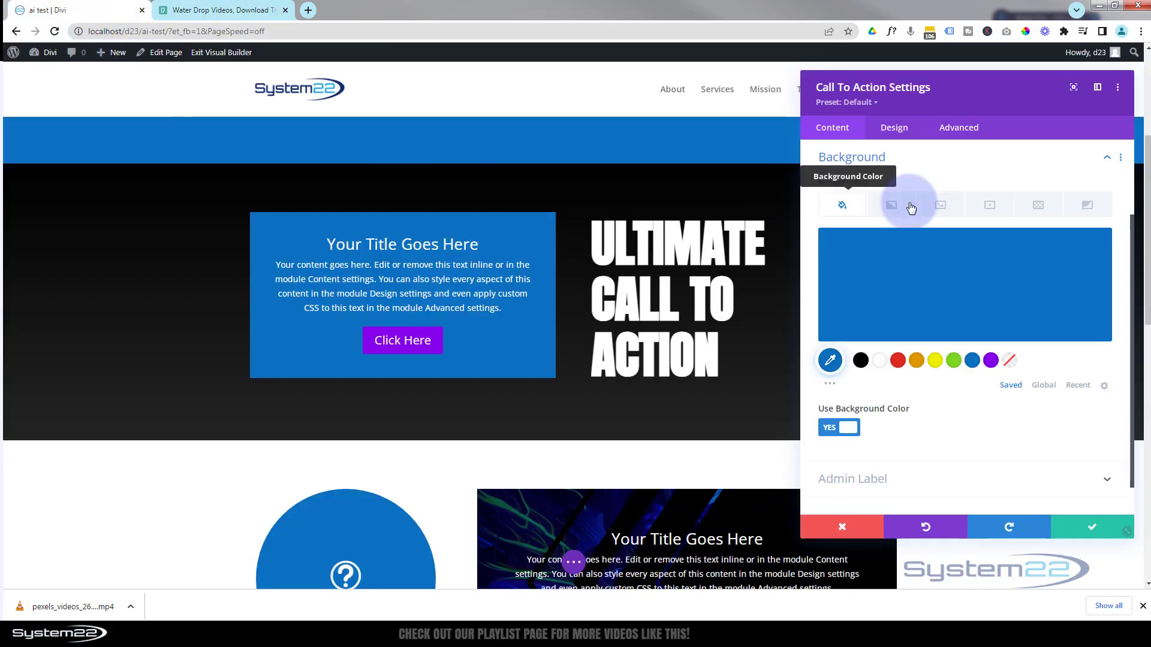
{"action": "left_click", "coordinate": [992, 205]}
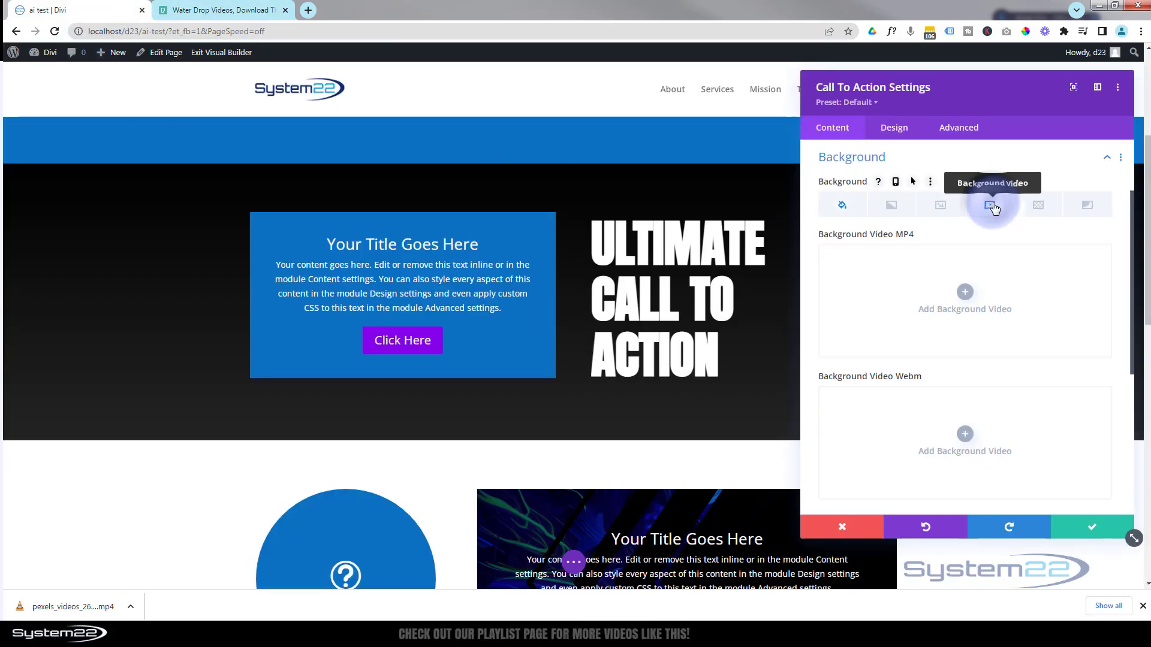
{"action": "left_click", "coordinate": [968, 327]}
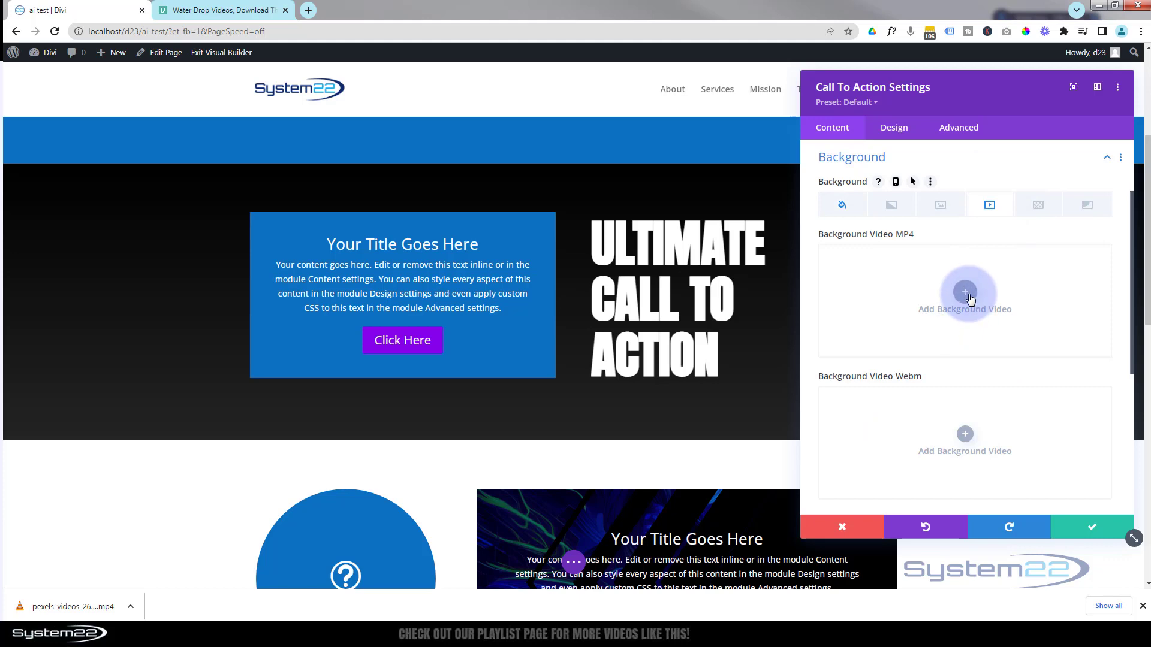
{"action": "left_click", "coordinate": [967, 295]}
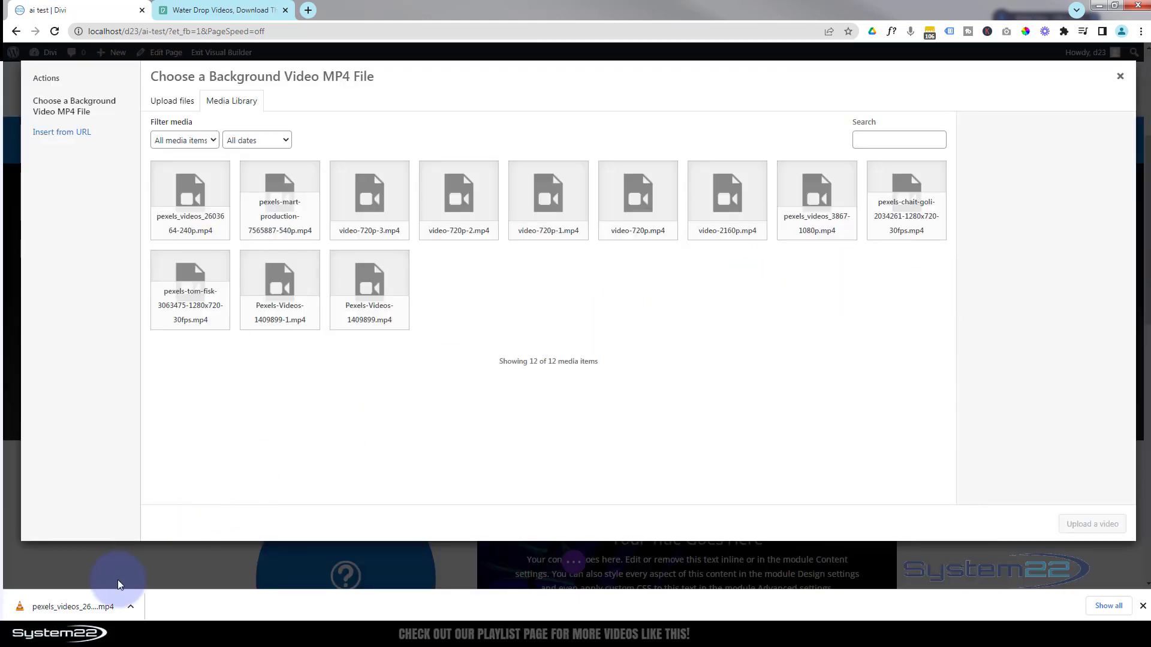
{"action": "left_click_drag", "start_coordinate": [73, 607], "coordinate": [480, 333]}
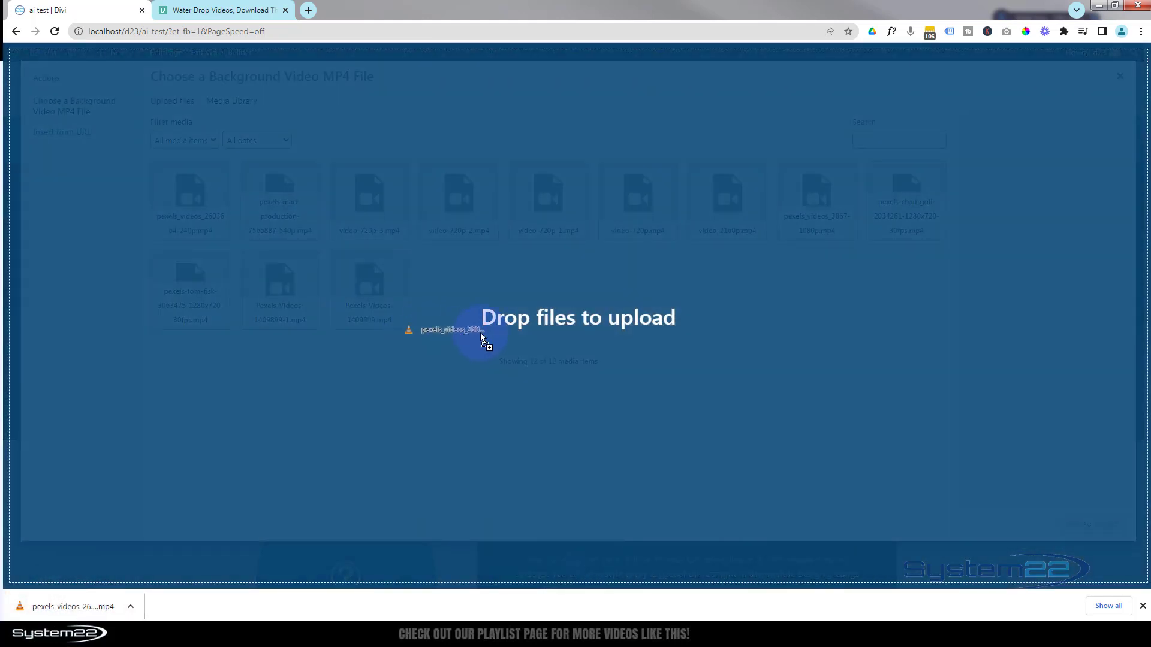
{"action": "left_click_drag", "start_coordinate": [530, 285], "coordinate": [526, 295]}
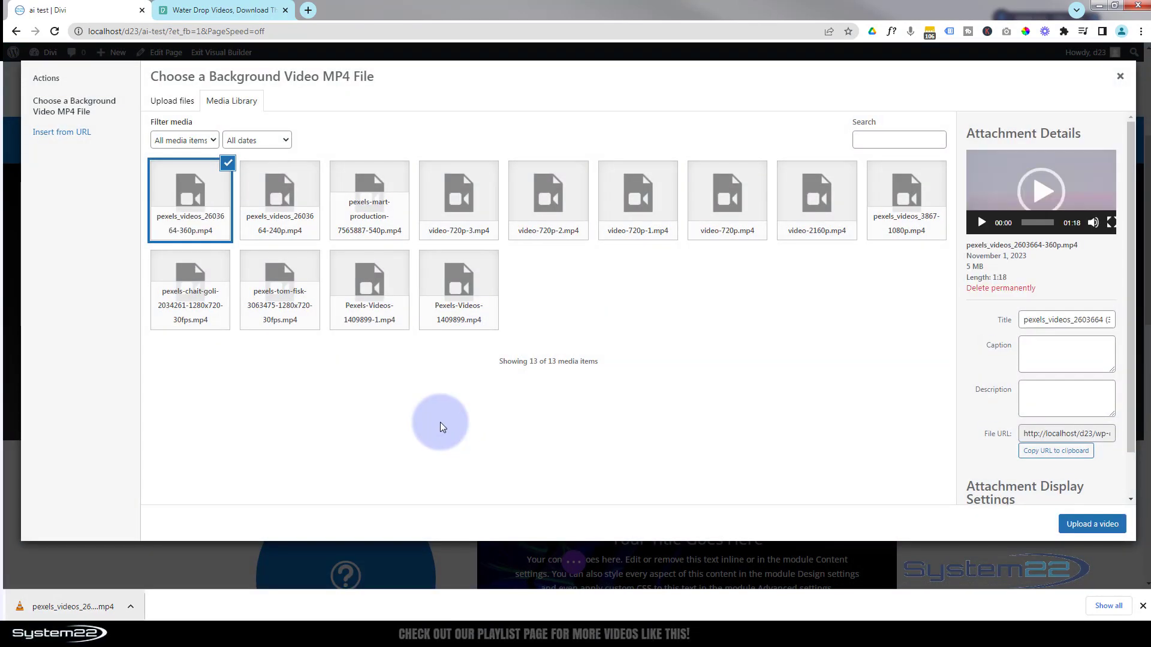
{"action": "left_click", "coordinate": [981, 224]}
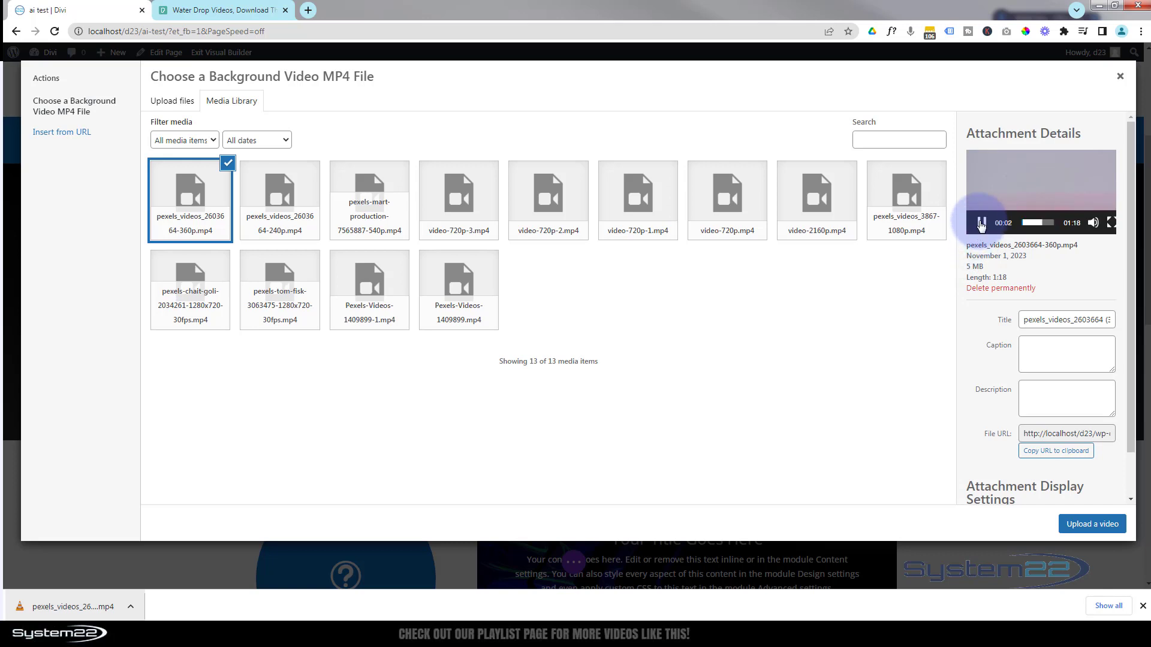
{"action": "left_click", "coordinate": [1101, 525]}
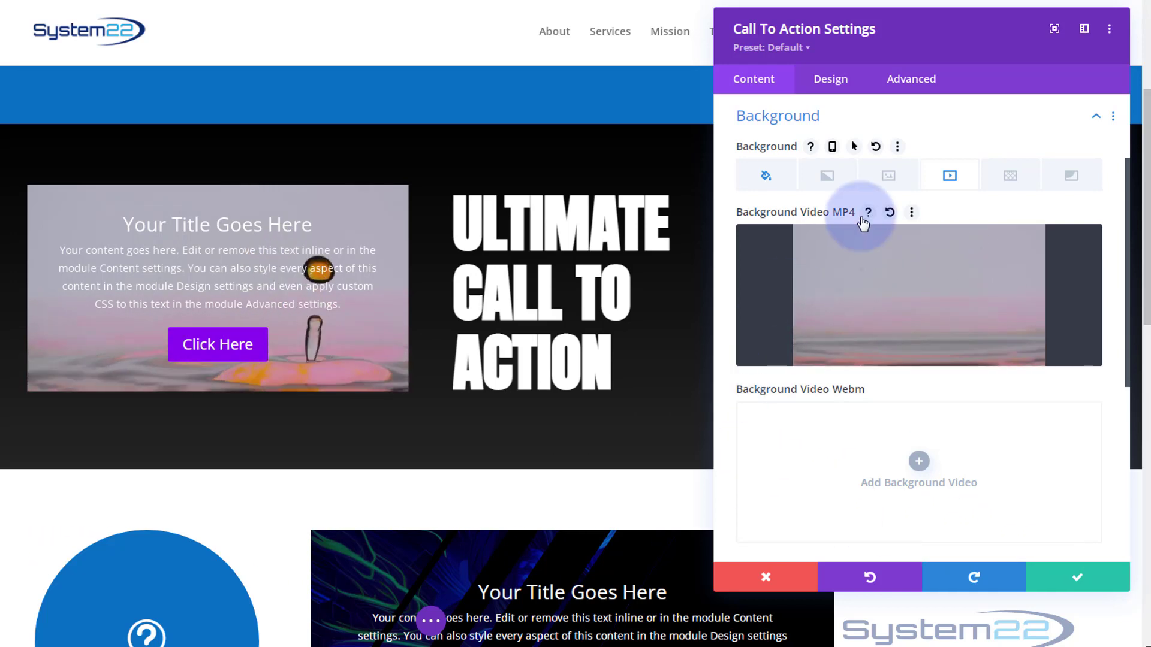
Step: Add a background mask to the Call To Action module and choose the Layer Blob shape
{"action": "left_click", "coordinate": [1074, 177]}
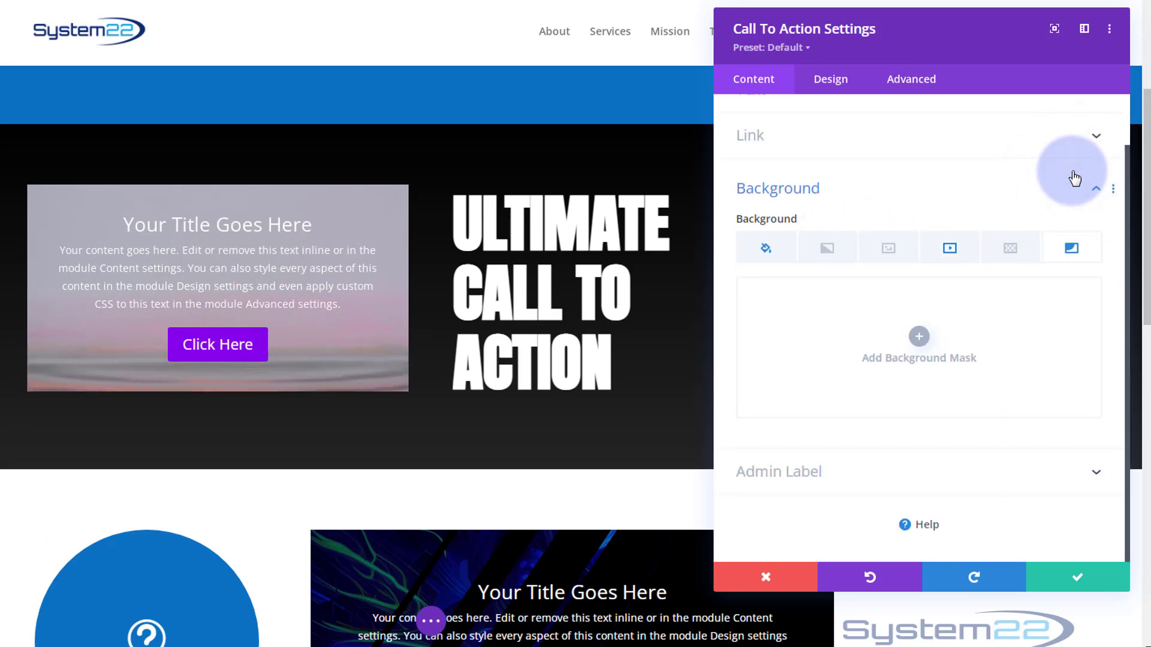
{"action": "left_click", "coordinate": [920, 337]}
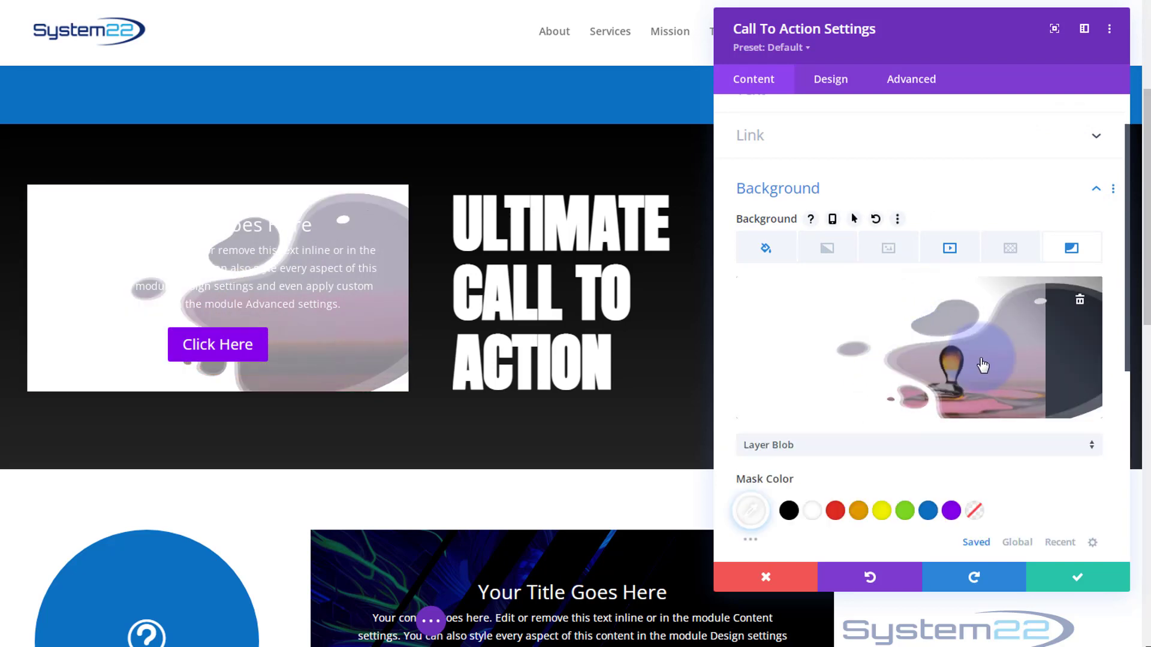
{"action": "left_click", "coordinate": [800, 370]}
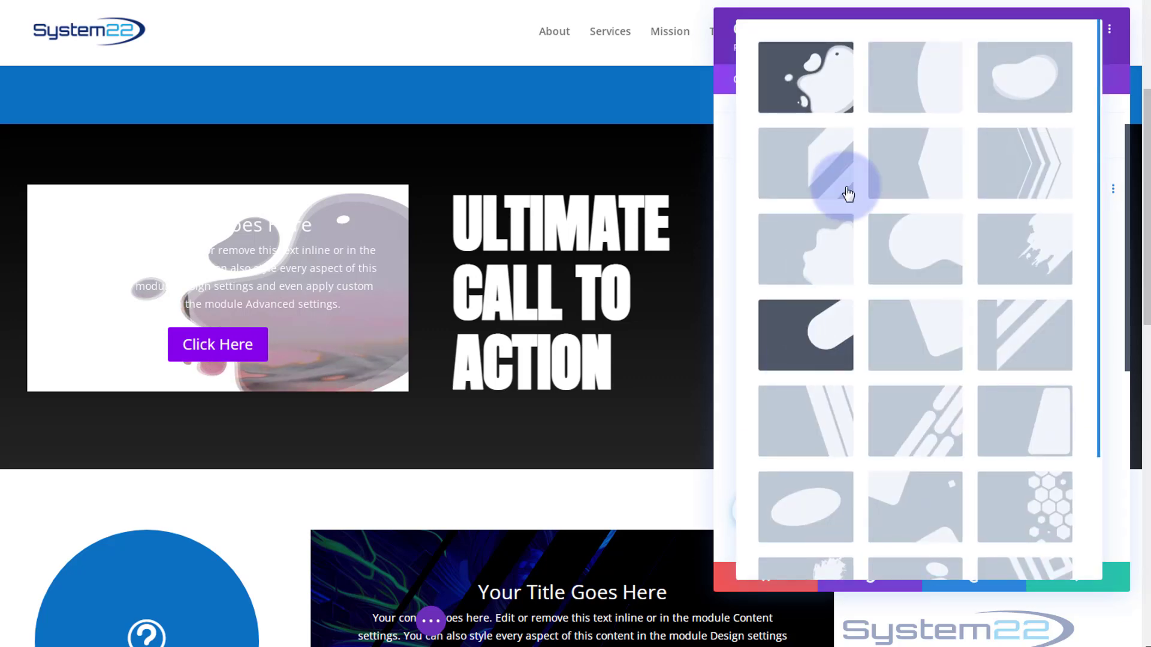
{"action": "left_click", "coordinate": [821, 92]}
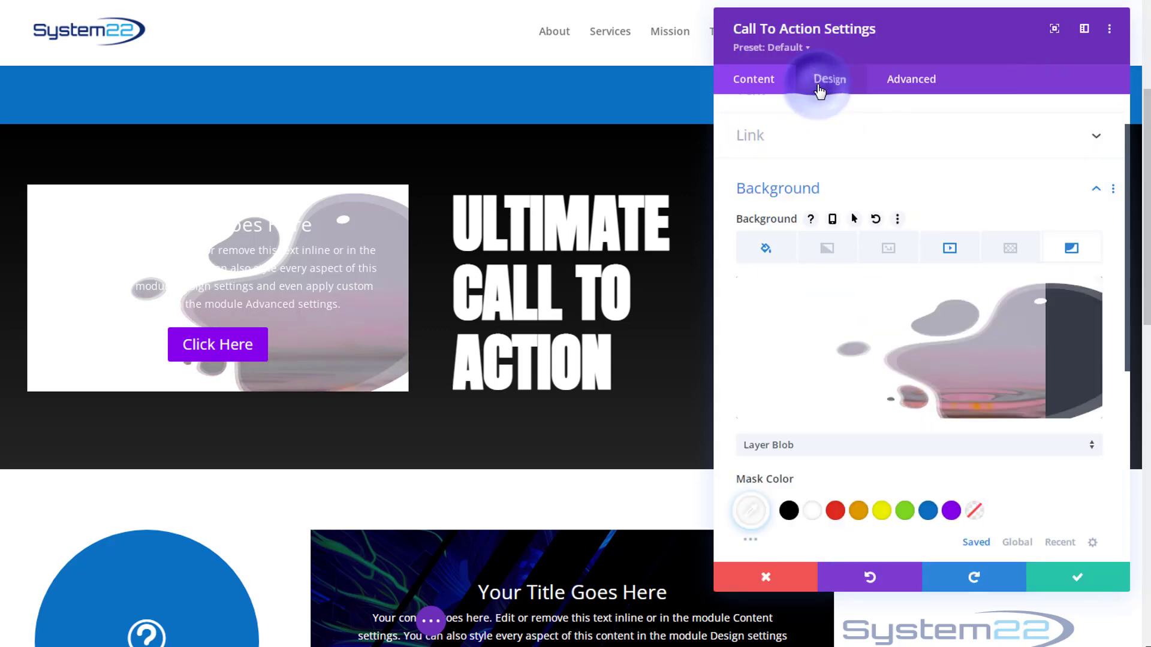
Step: Try red, orange (#e09900) and yellow (#edf000) as the mask color and settle on the saved blue
{"action": "scroll", "coordinate": [928, 351], "scroll_direction": "down", "scroll_amount": 3}
{"action": "scroll", "coordinate": [928, 351], "scroll_direction": "down", "scroll_amount": 1}
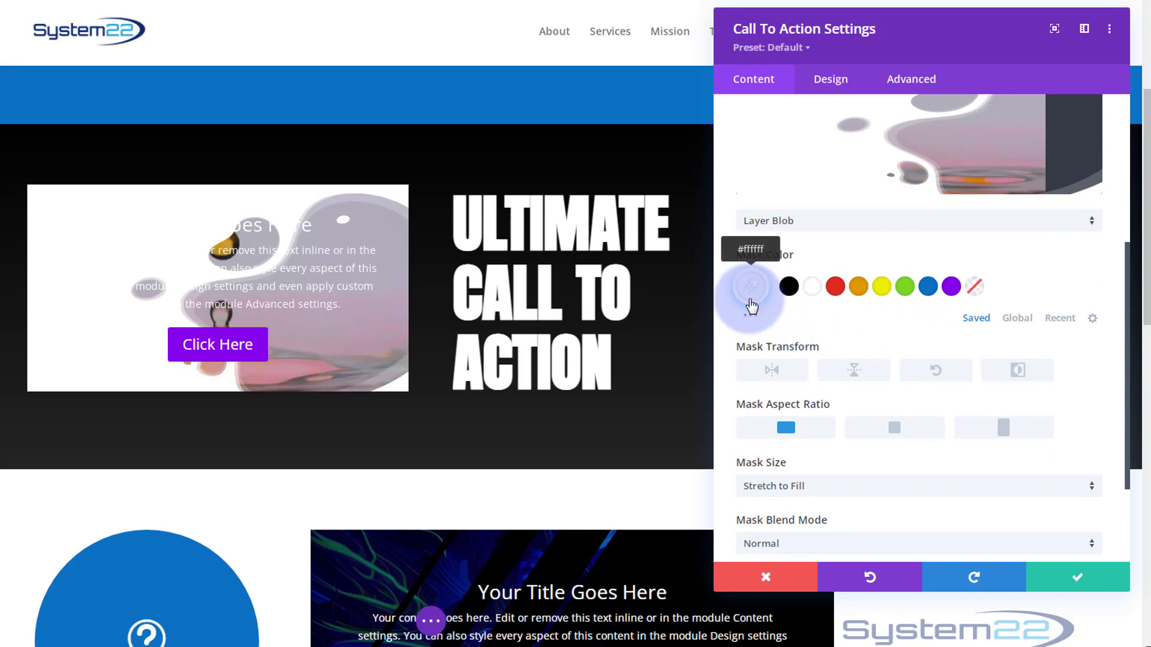
{"action": "left_click", "coordinate": [835, 286]}
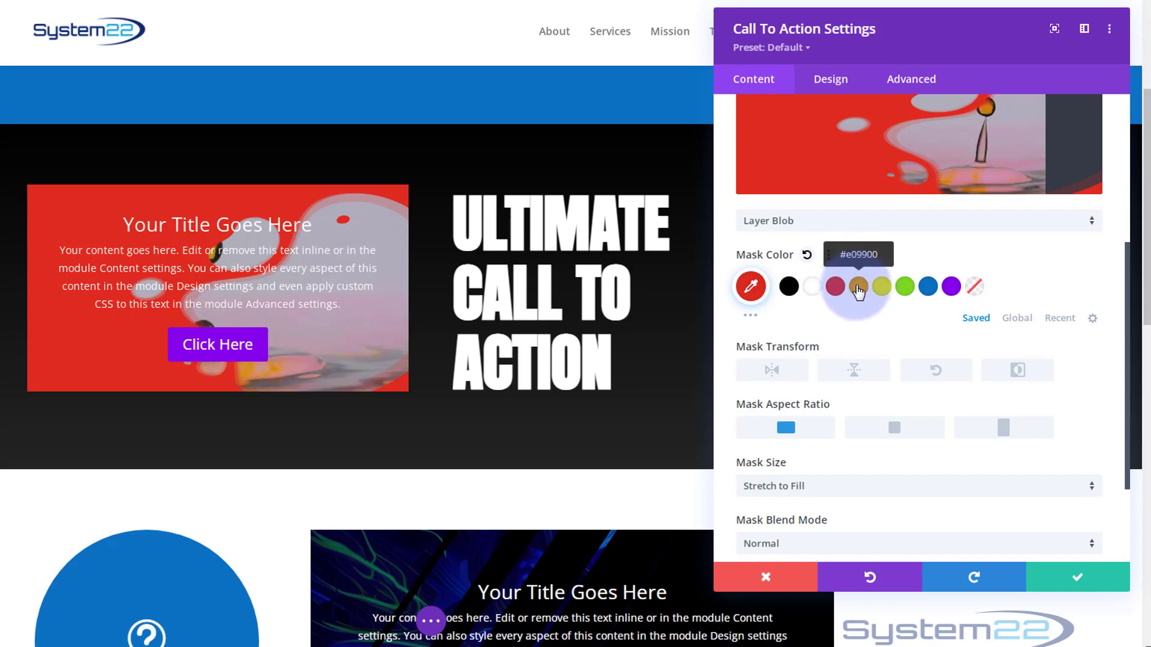
{"action": "left_click", "coordinate": [864, 289]}
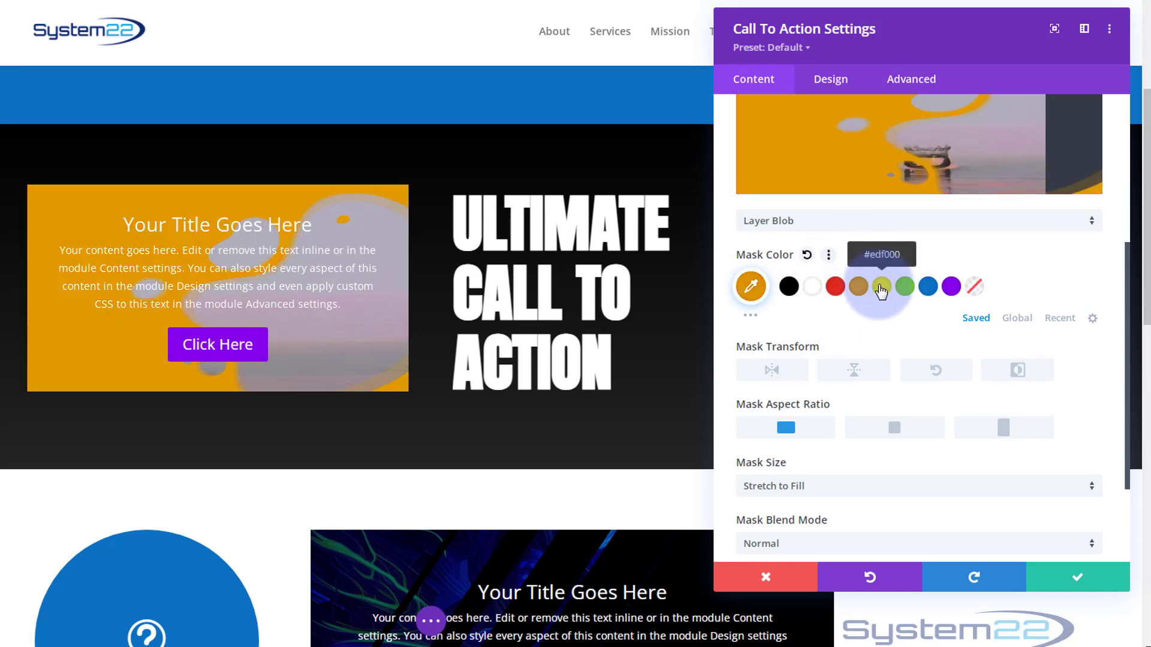
{"action": "left_click", "coordinate": [884, 290]}
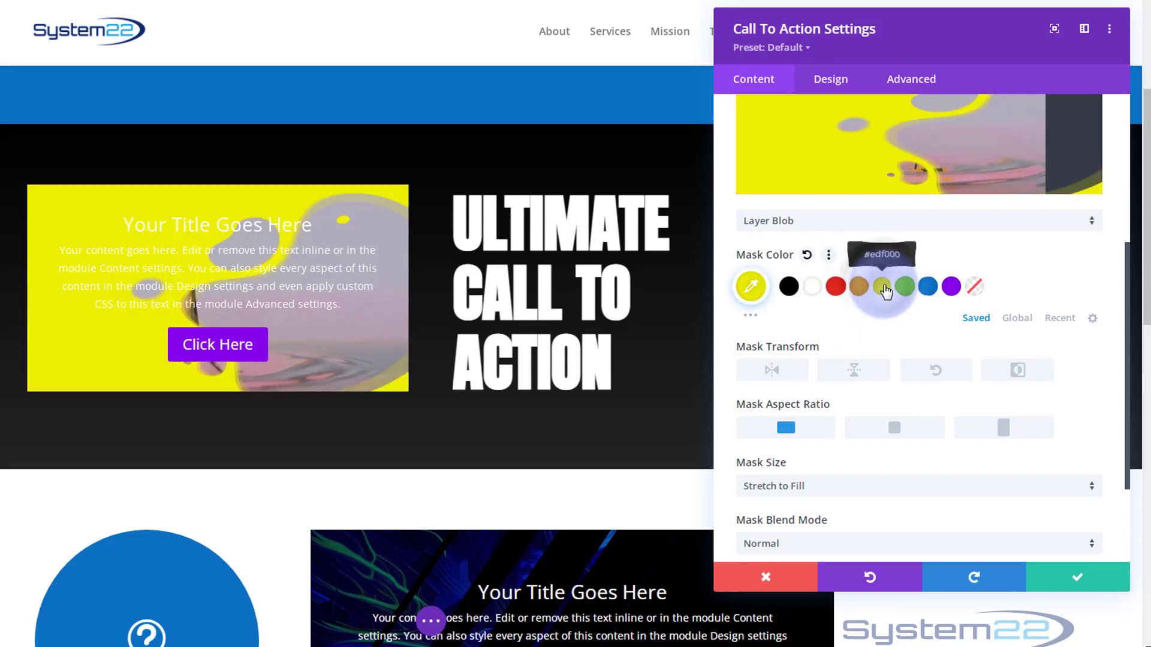
{"action": "left_click", "coordinate": [928, 289]}
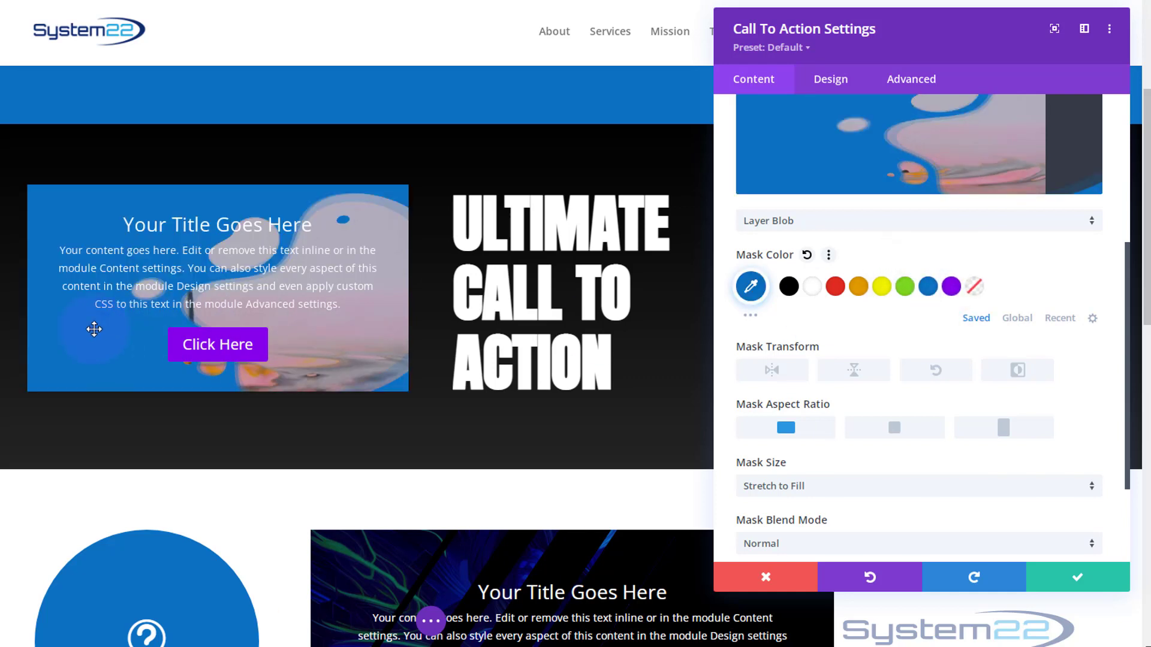
Step: Lower the blue mask color's opacity to 0.42, giving rgba(12,113,195,0.42), and close the color picker
{"action": "scroll", "coordinate": [1006, 369], "scroll_direction": "up", "scroll_amount": 3}
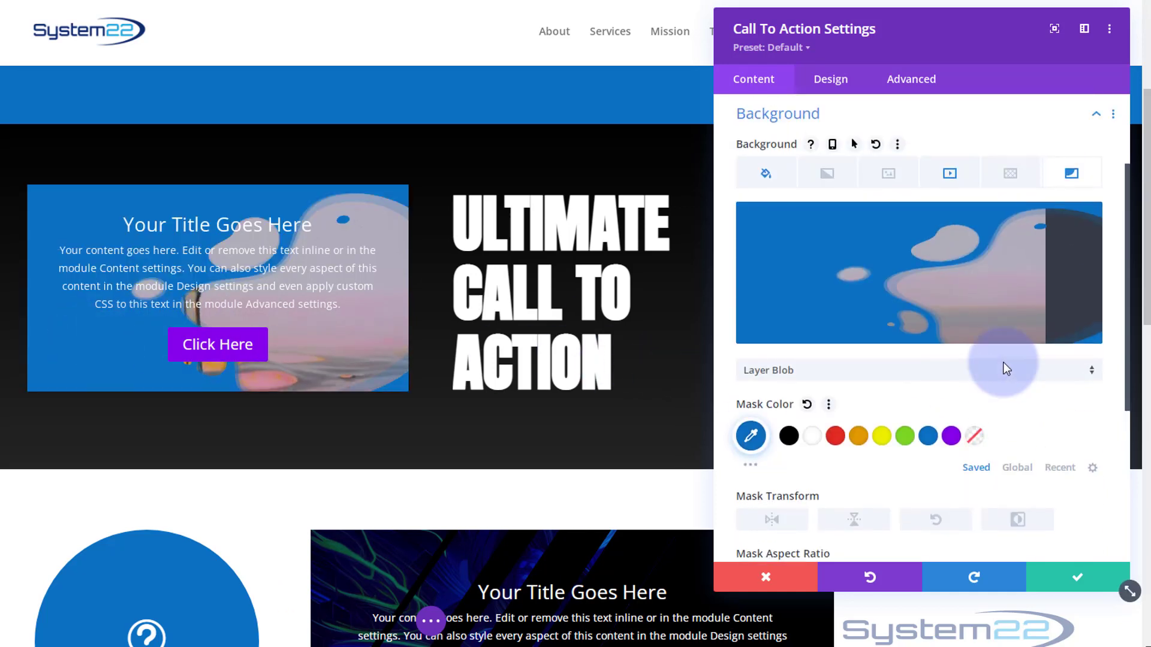
{"action": "left_click", "coordinate": [750, 439]}
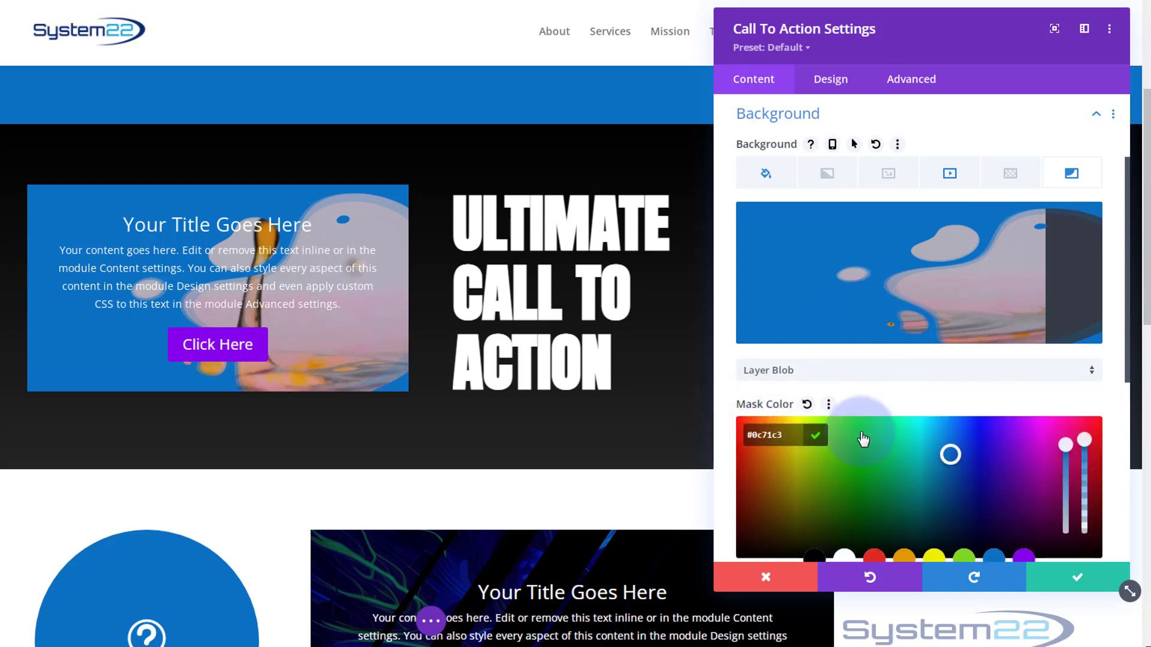
{"action": "left_click", "coordinate": [1085, 454]}
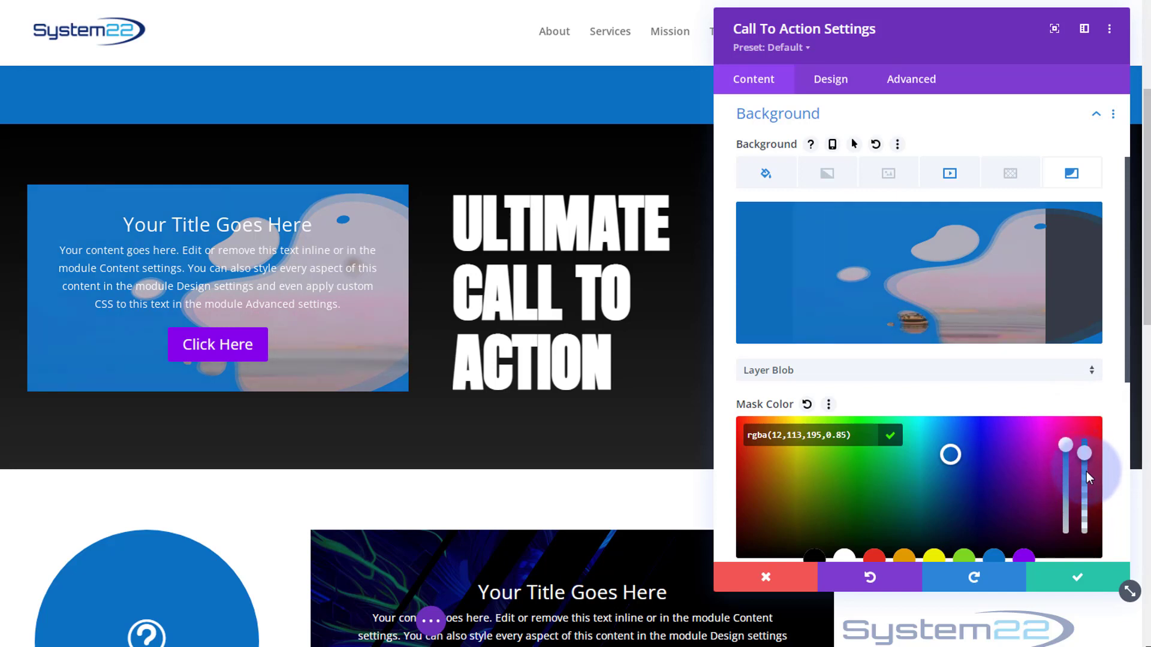
{"action": "left_click_drag", "start_coordinate": [1086, 472], "coordinate": [1086, 483]}
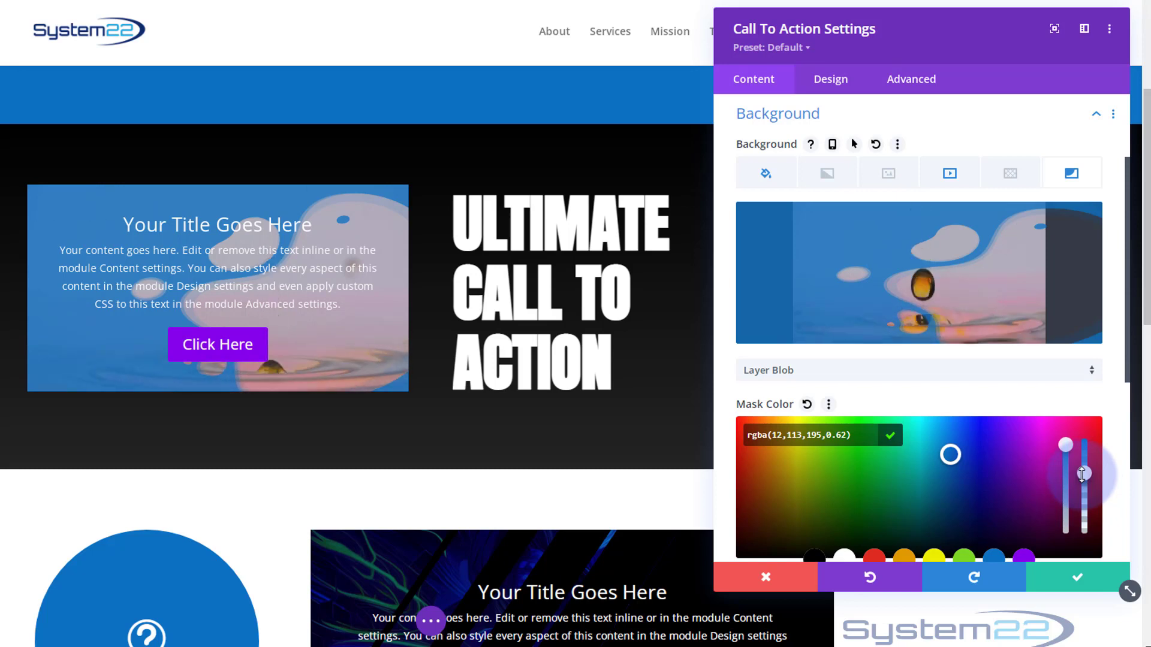
{"action": "left_click_drag", "start_coordinate": [1083, 474], "coordinate": [1084, 490]}
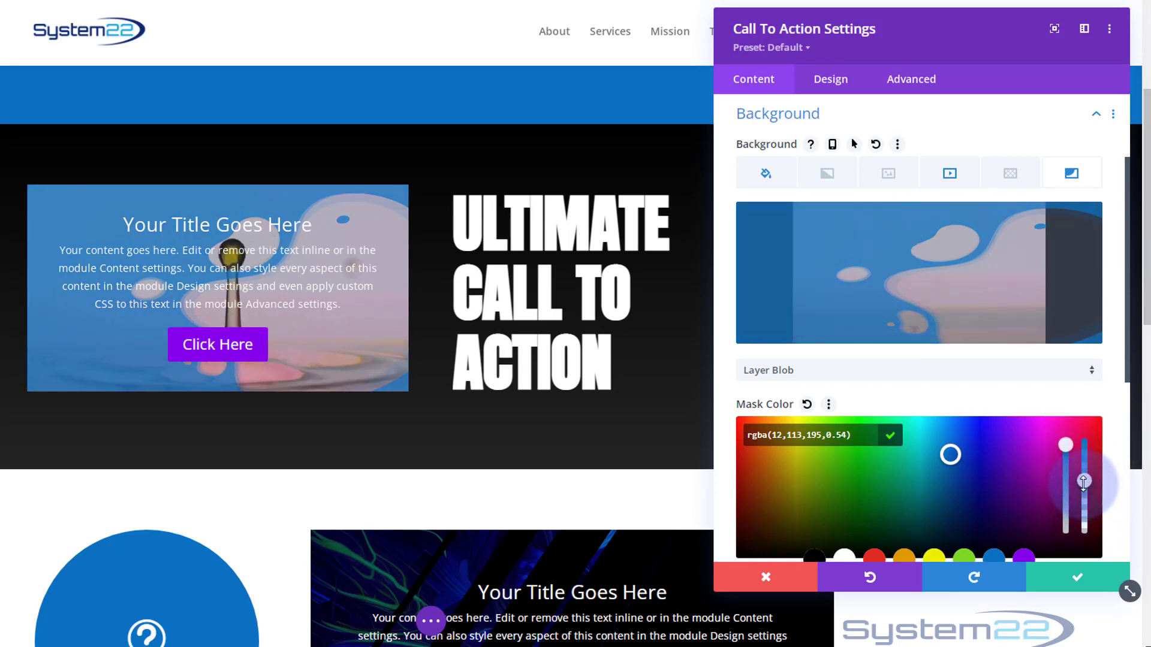
{"action": "left_click_drag", "start_coordinate": [1084, 495], "coordinate": [1084, 502]}
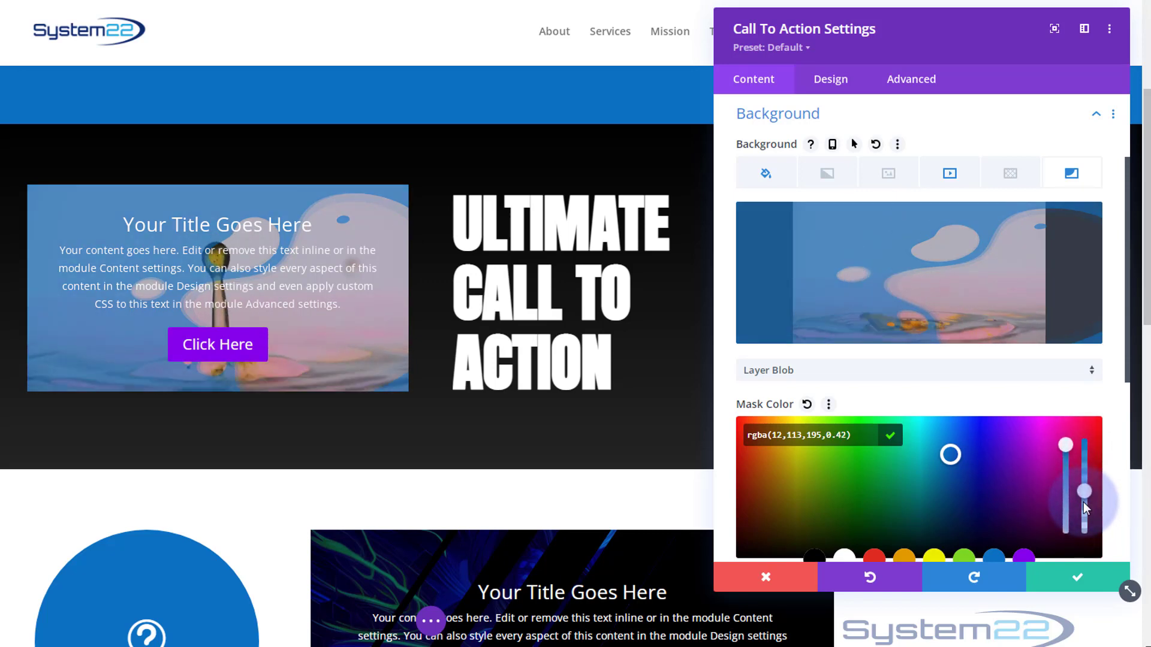
{"action": "scroll", "coordinate": [944, 401], "scroll_direction": "down", "scroll_amount": 4}
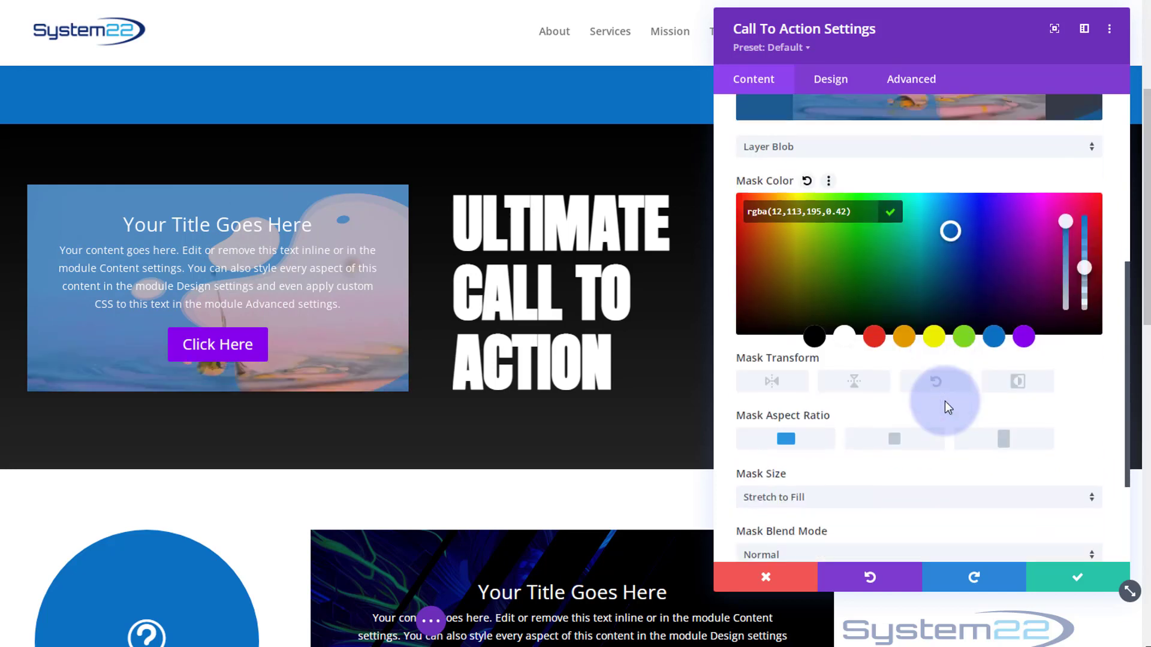
{"action": "left_click", "coordinate": [768, 379]}
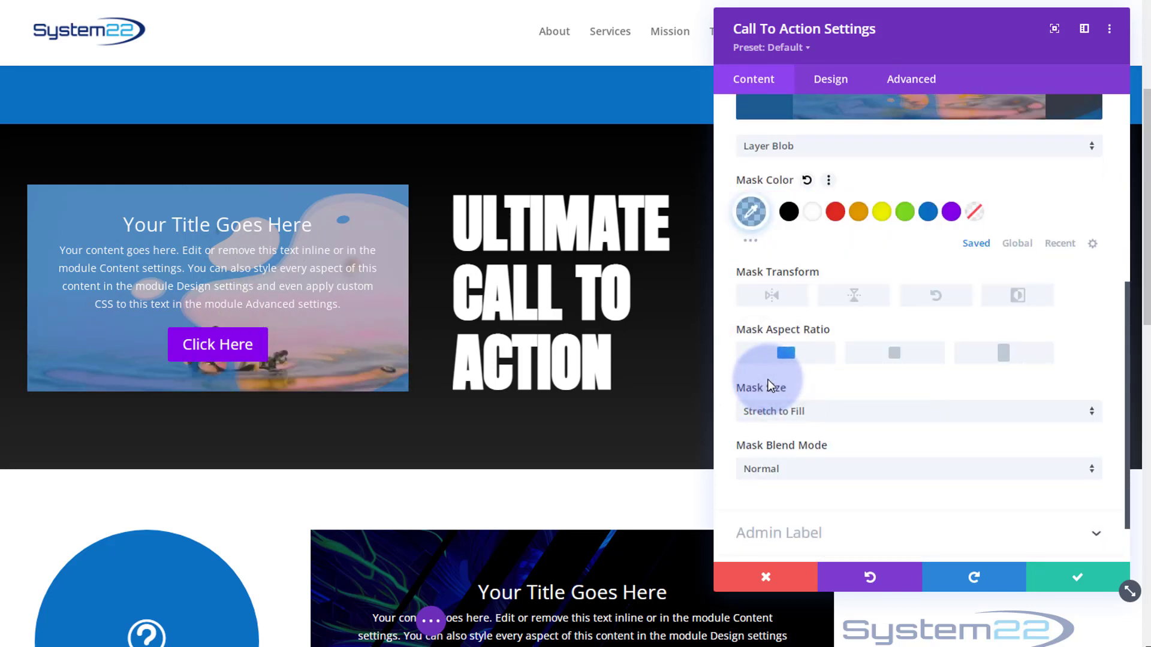
Step: Flip the Layer Blob mask horizontally and vertically, rotate it and invert it
{"action": "left_click", "coordinate": [771, 296]}
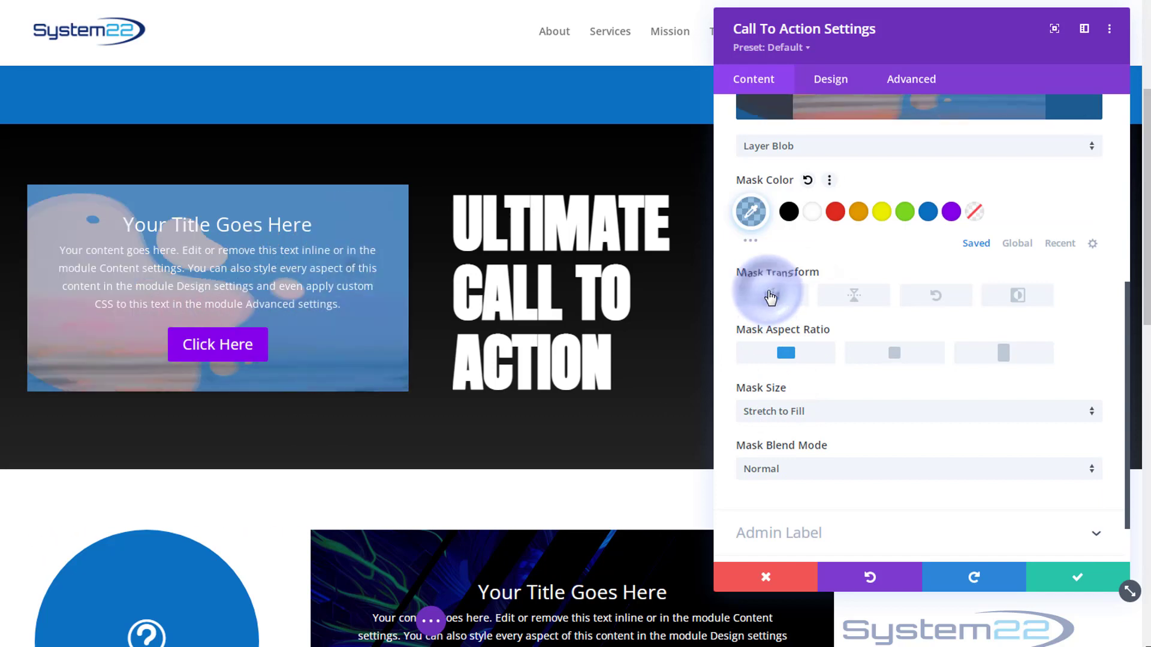
{"action": "left_click", "coordinate": [852, 295]}
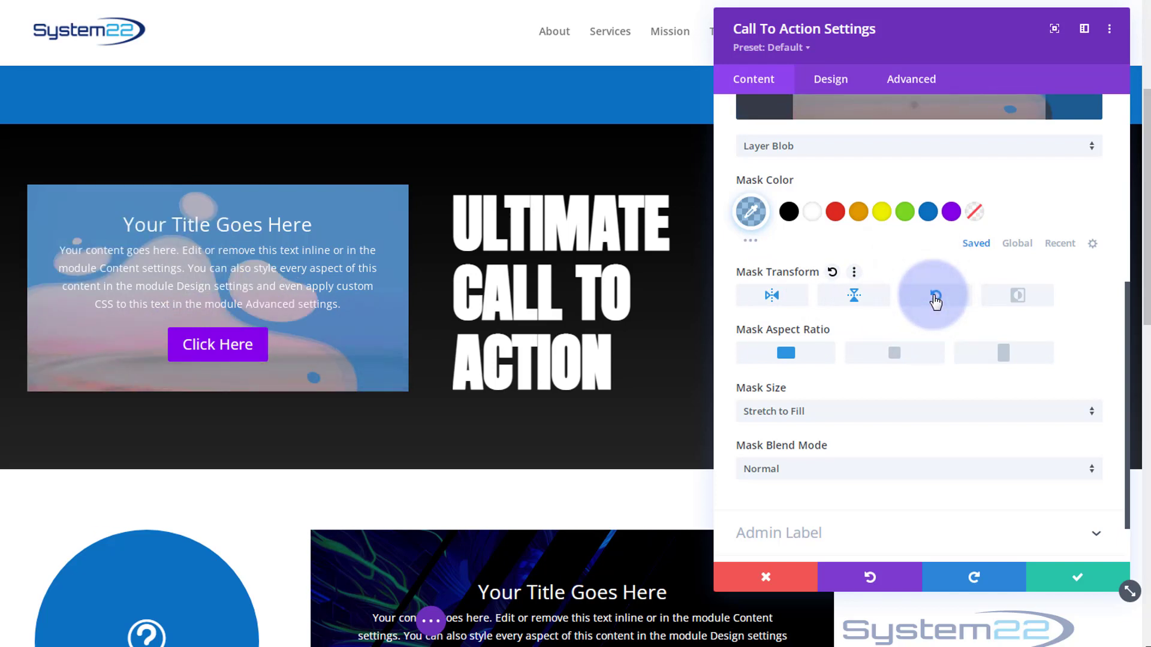
{"action": "left_click", "coordinate": [1016, 309]}
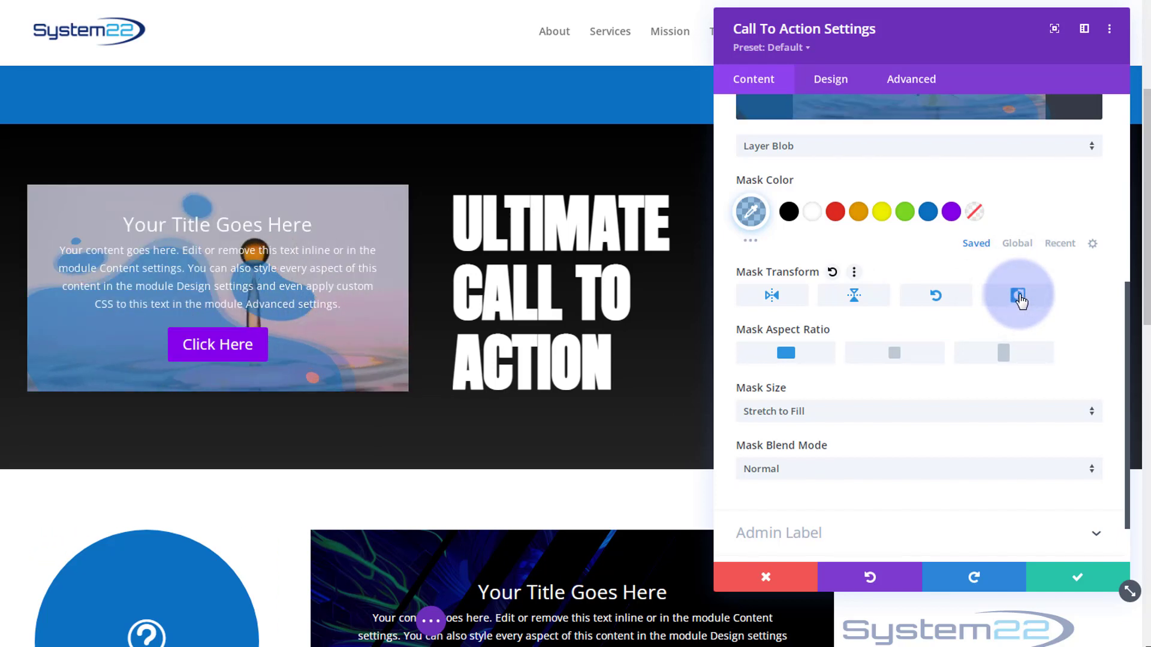
Step: Try the square and portrait mask aspect ratios and return to landscape
{"action": "left_click", "coordinate": [800, 354]}
{"action": "left_click", "coordinate": [893, 355]}
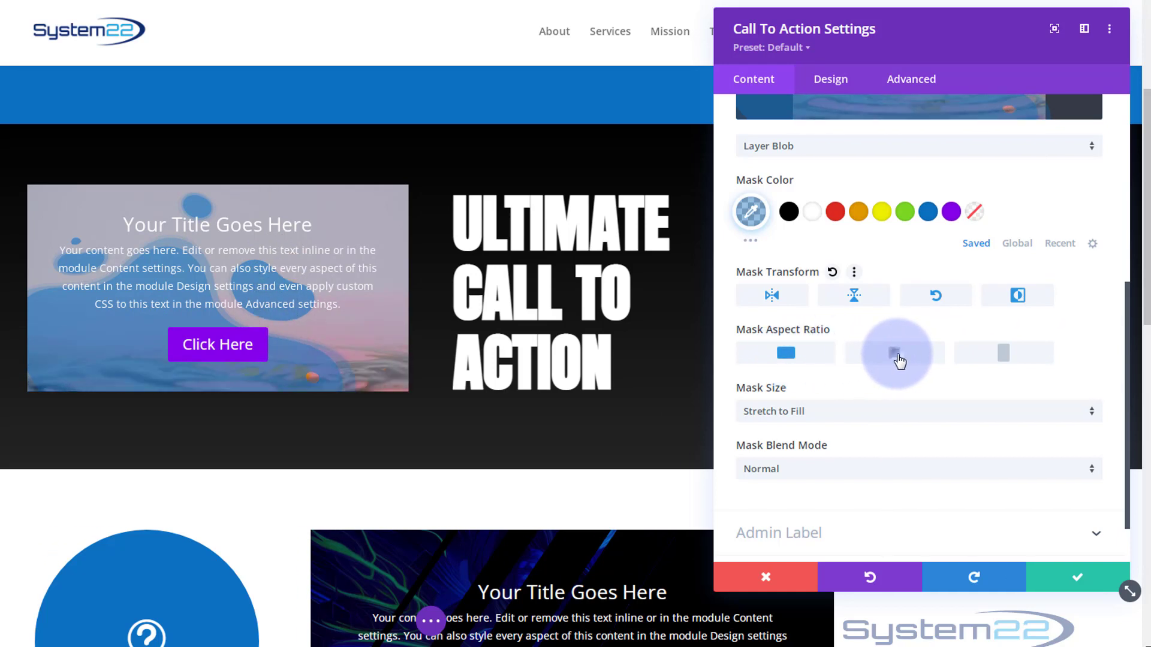
{"action": "left_click", "coordinate": [1004, 354]}
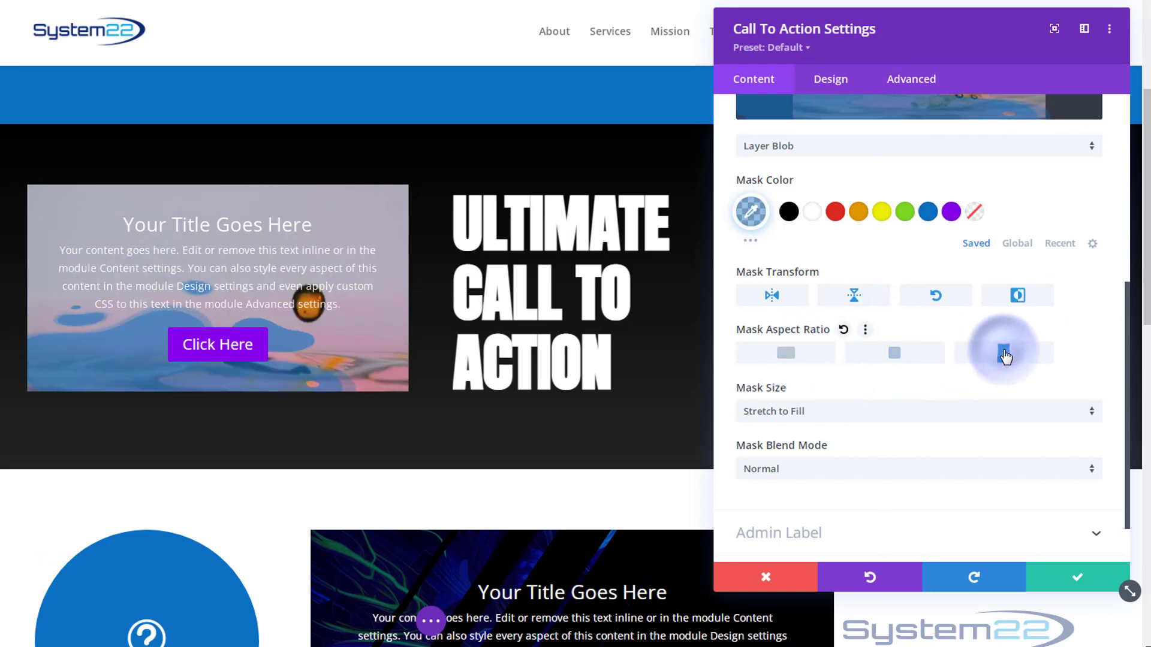
{"action": "left_click", "coordinate": [790, 354]}
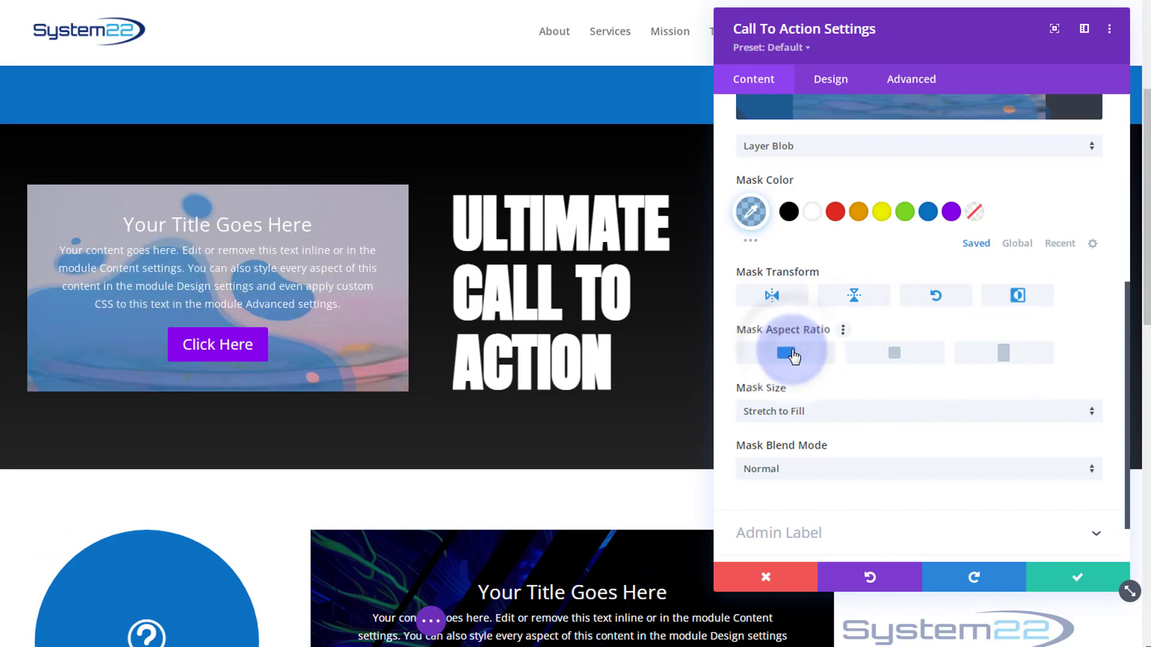
Step: Try the Cover mask size and settle on Custom Size with a mask width of 100%
{"action": "left_click", "coordinate": [823, 415]}
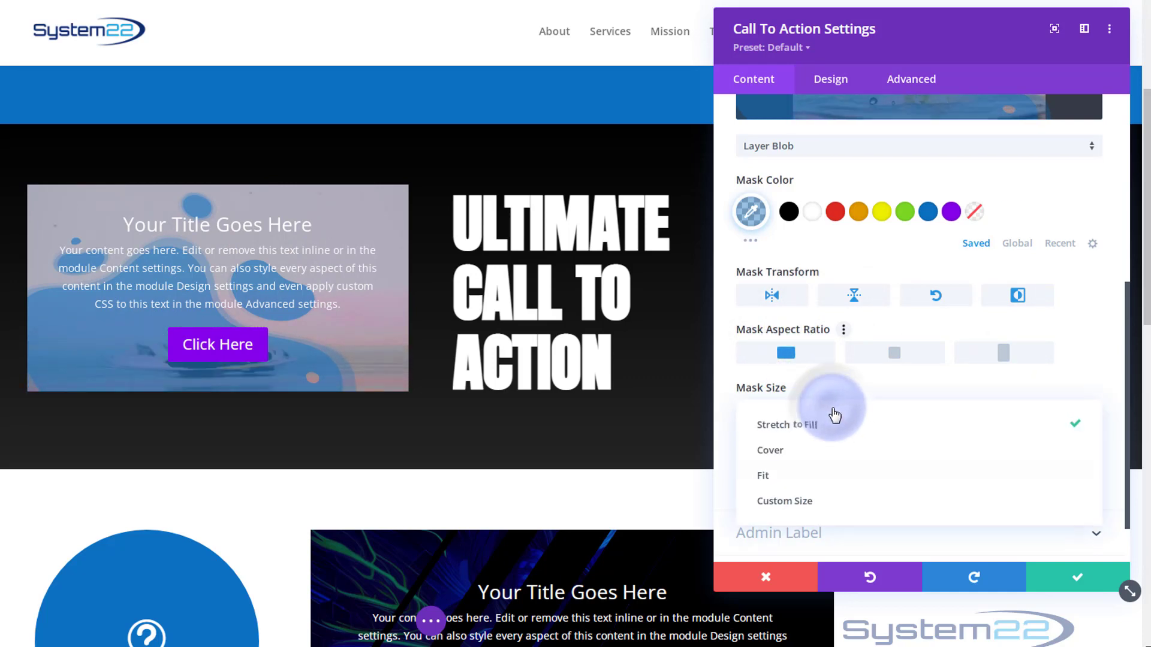
{"action": "left_click", "coordinate": [811, 453]}
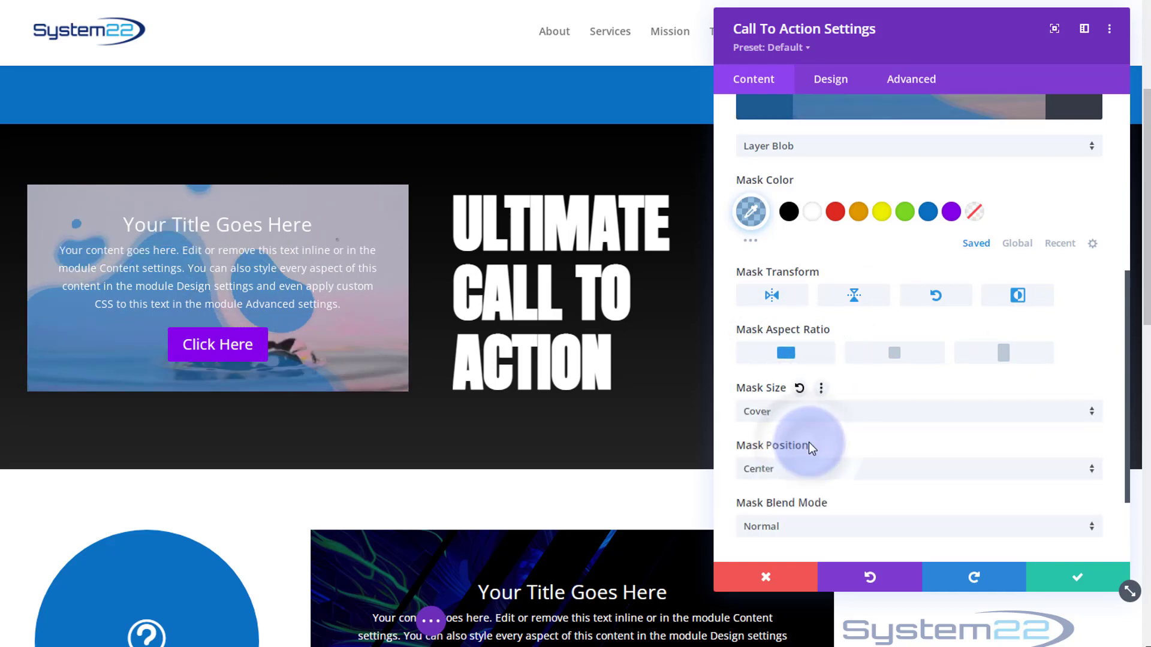
{"action": "left_click", "coordinate": [853, 423]}
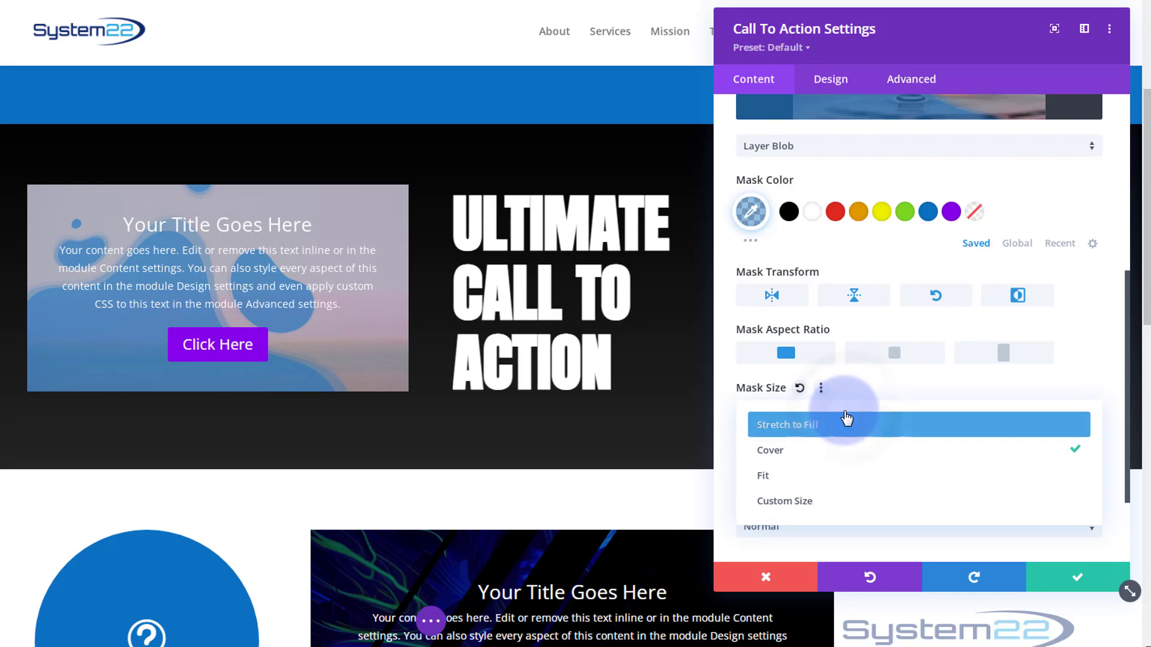
{"action": "left_click", "coordinate": [826, 509]}
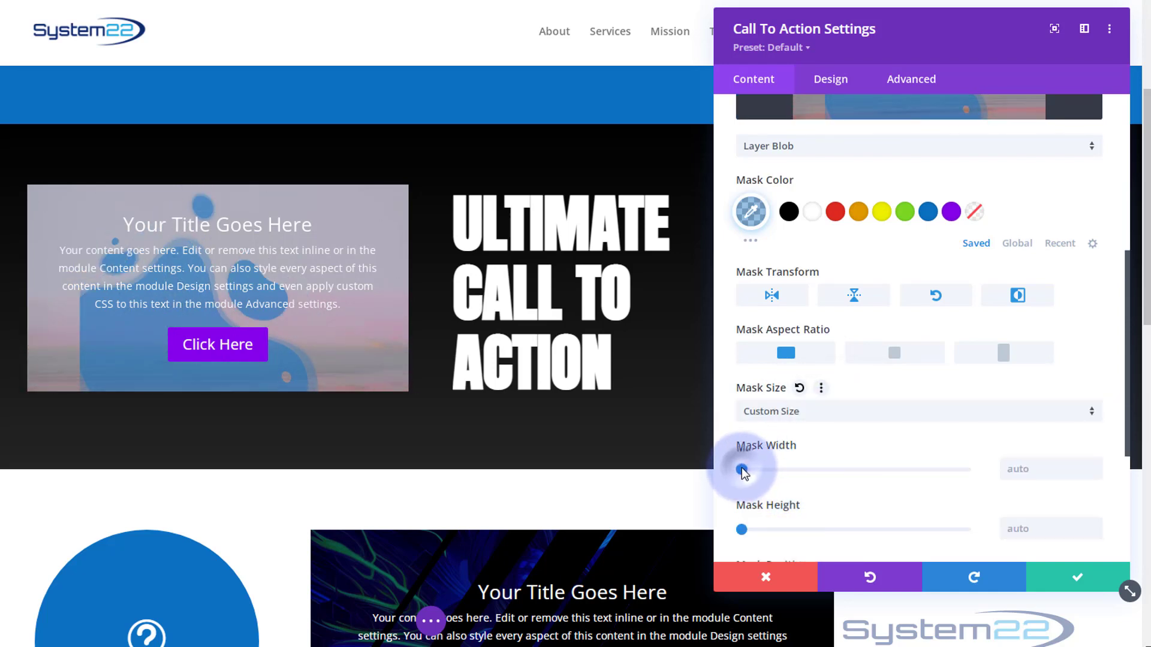
{"action": "left_click_drag", "start_coordinate": [743, 469], "coordinate": [1076, 471]}
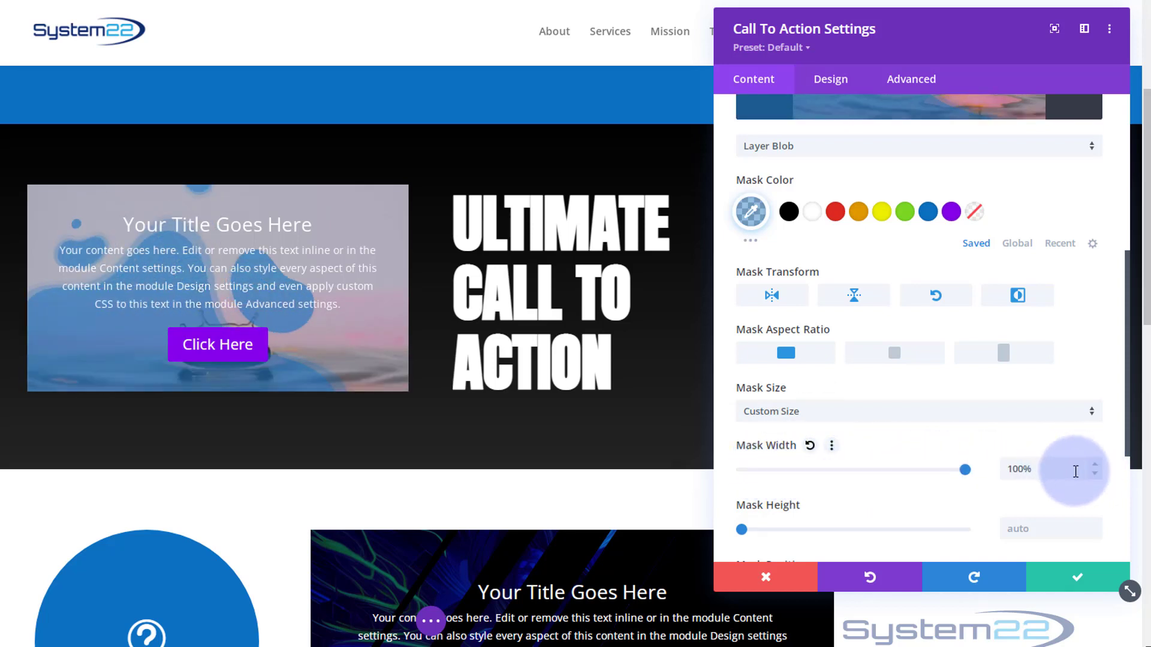
Step: Change the mask color to white (#ffffff) and replace the mask shape with Diagonal Pills
{"action": "scroll", "coordinate": [817, 507], "scroll_direction": "down", "scroll_amount": 3}
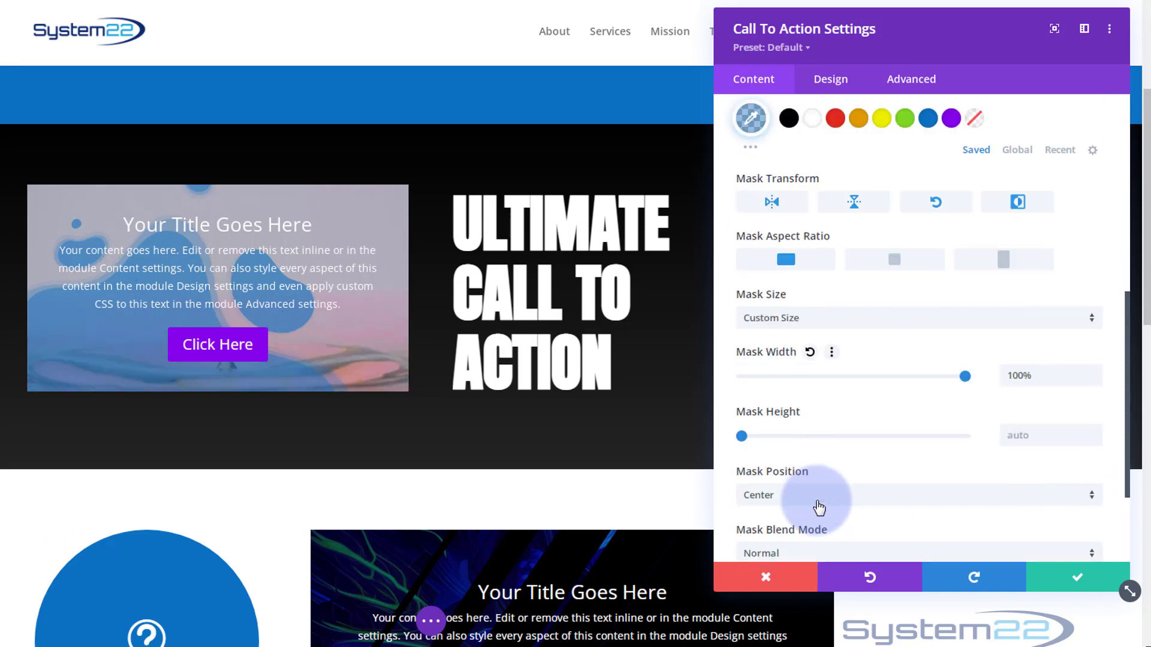
{"action": "scroll", "coordinate": [819, 508], "scroll_direction": "down", "scroll_amount": 2}
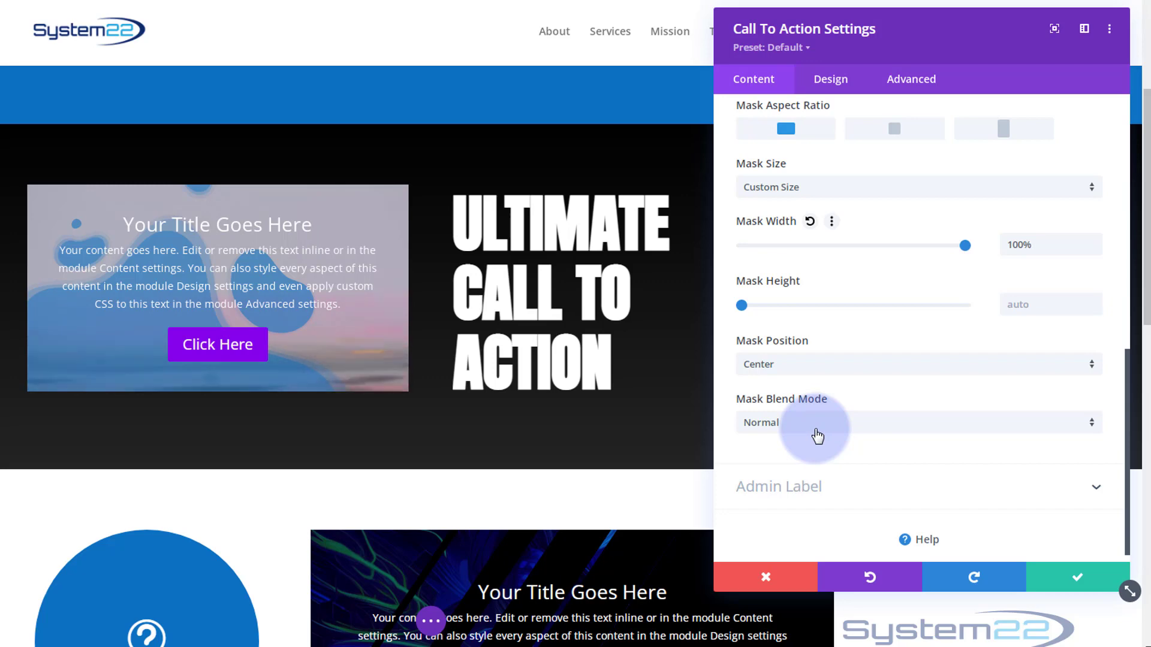
{"action": "scroll", "coordinate": [818, 443], "scroll_direction": "up", "scroll_amount": 7}
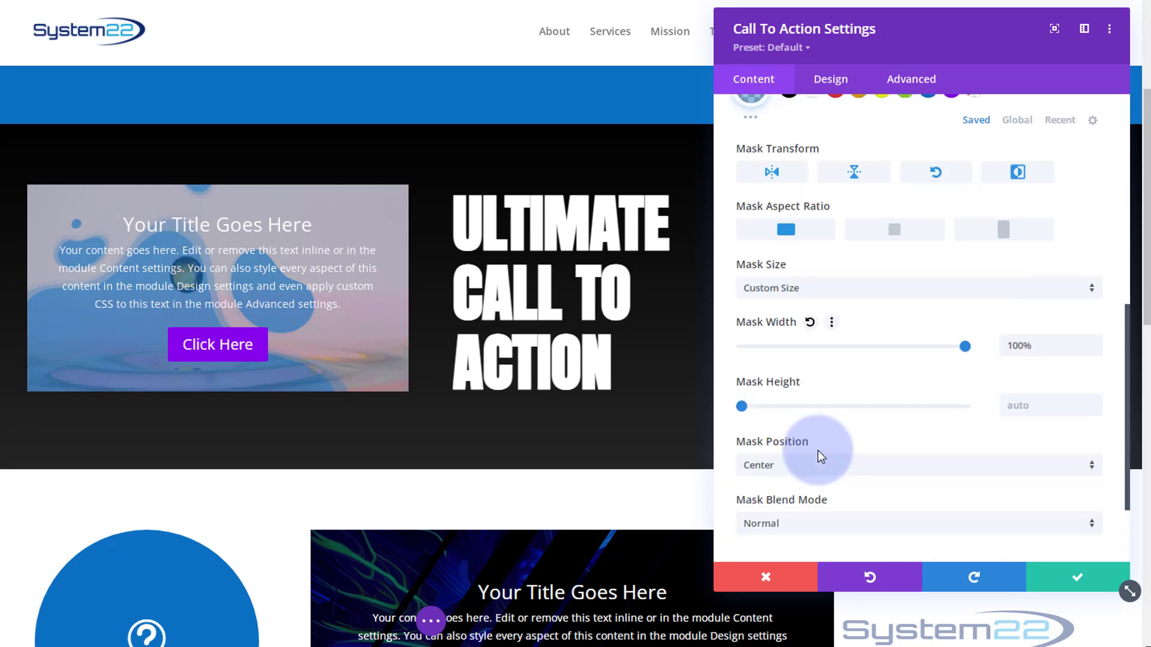
{"action": "scroll", "coordinate": [818, 450], "scroll_direction": "down", "scroll_amount": 1}
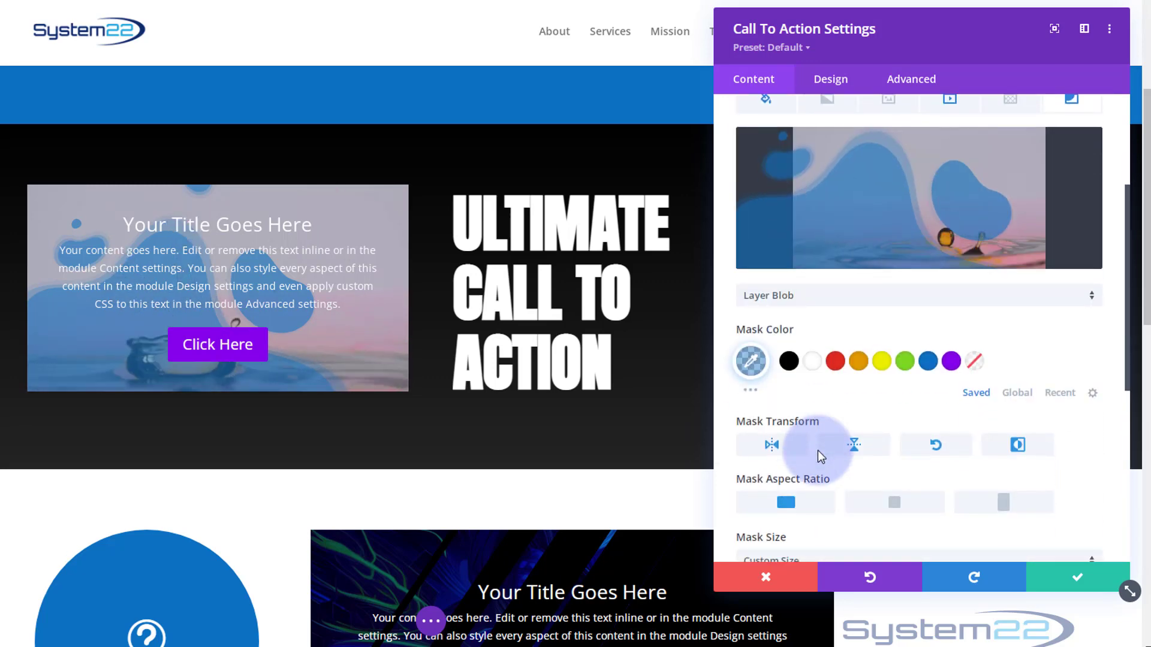
{"action": "left_click", "coordinate": [814, 362]}
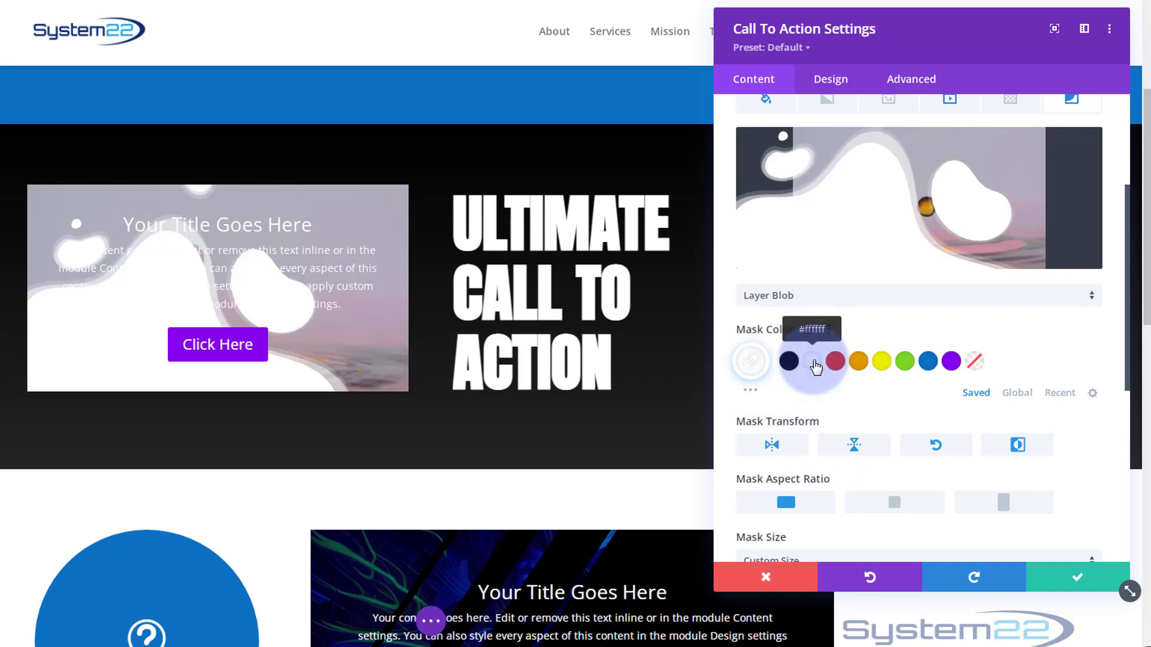
{"action": "left_click", "coordinate": [890, 209]}
{"action": "left_click", "coordinate": [843, 251]}
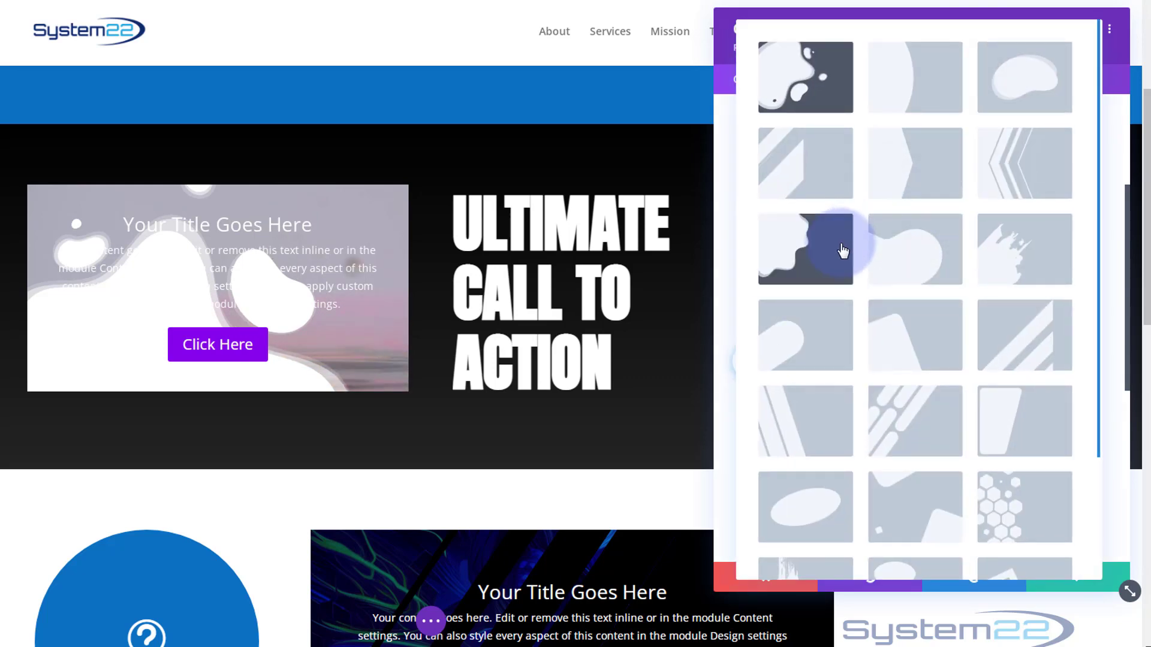
{"action": "left_click", "coordinate": [902, 432]}
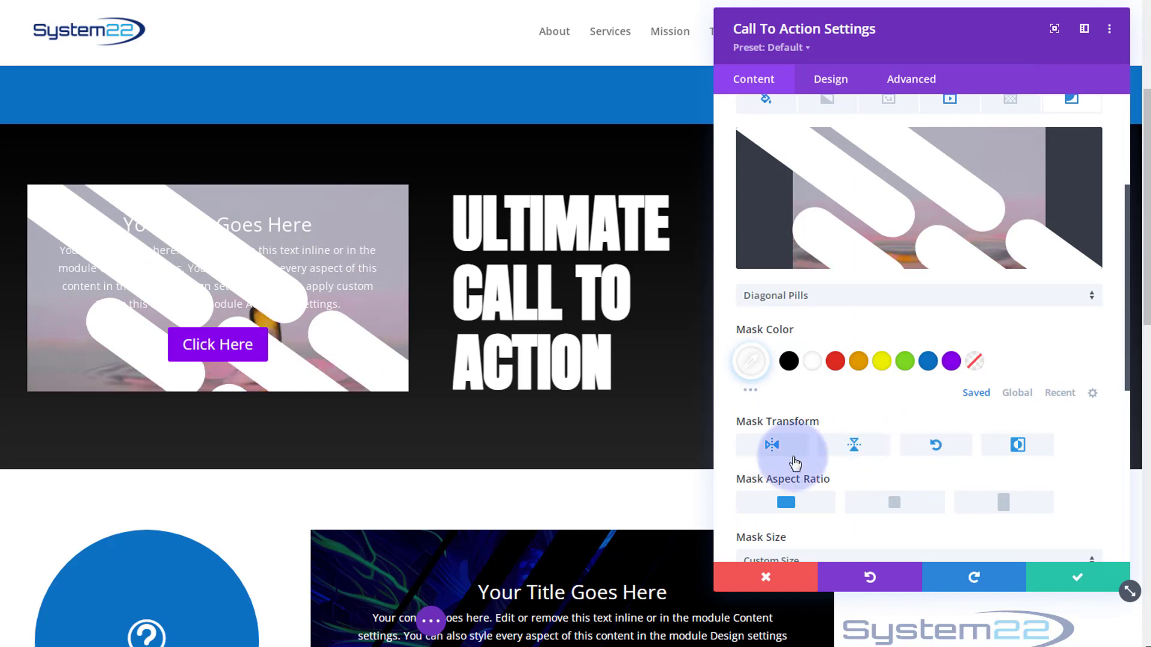
Step: Turn off the horizontal flip, vertical flip, rotation and inversion of the Diagonal Pills mask
{"action": "left_click", "coordinate": [854, 444]}
{"action": "left_click", "coordinate": [934, 446]}
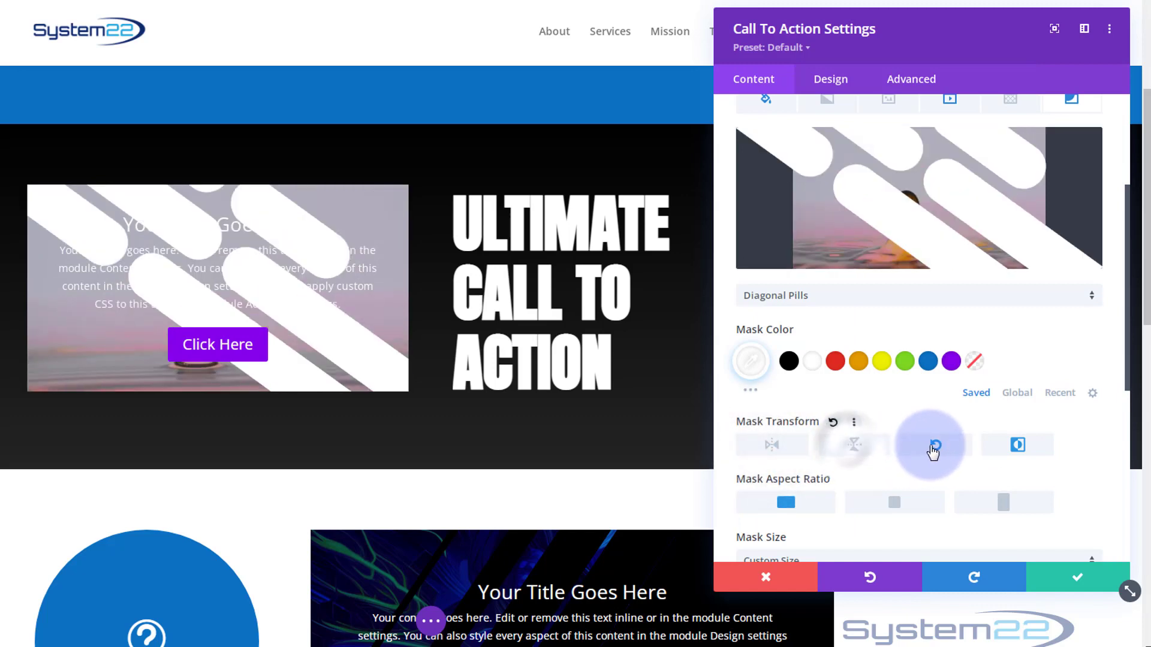
{"action": "left_click", "coordinate": [1018, 444]}
{"action": "left_click", "coordinate": [938, 451]}
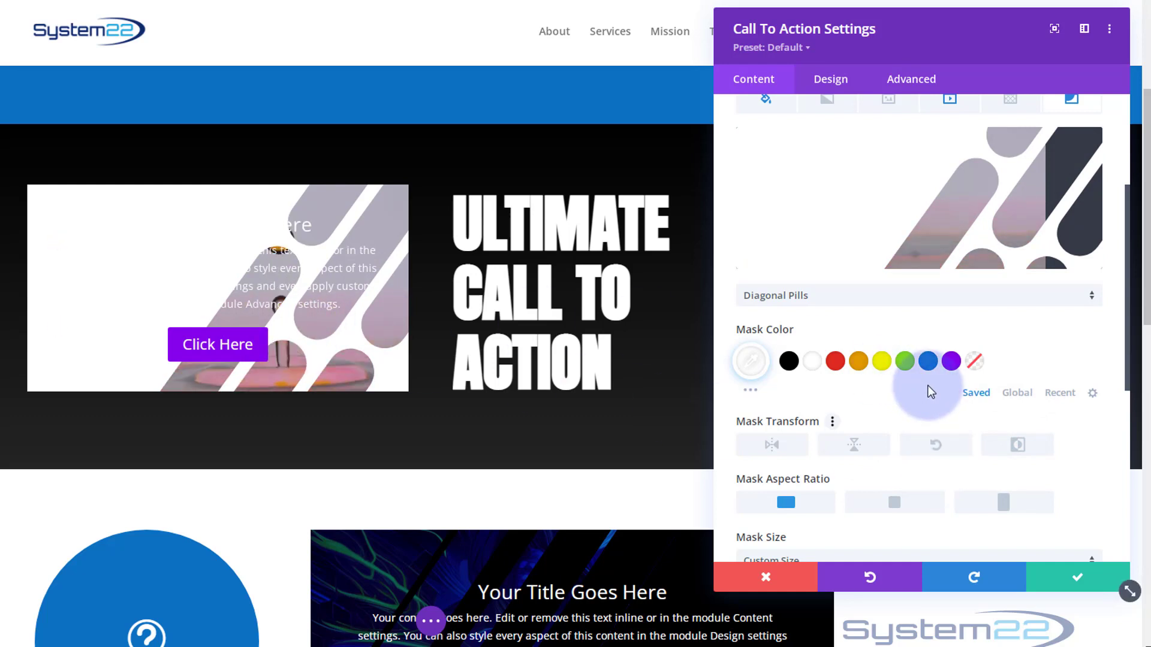
Step: Try lowering the white mask color's opacity to 0.27 and restore it to fully opaque #ffffff
{"action": "left_click", "coordinate": [751, 361]}
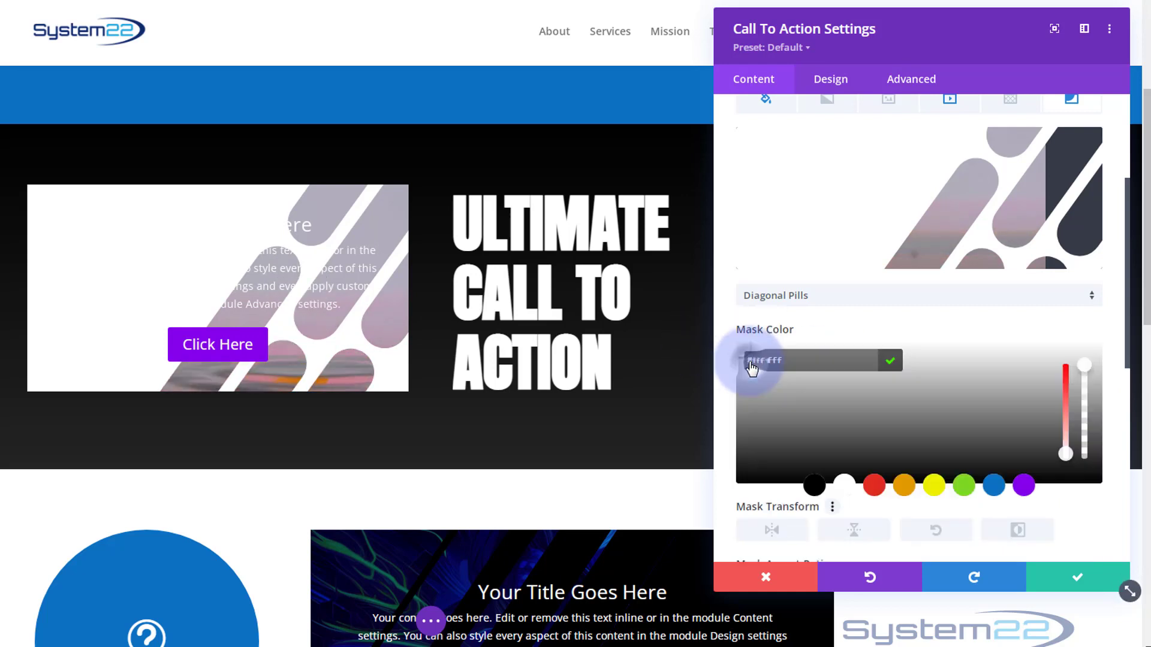
{"action": "left_click", "coordinate": [1085, 366]}
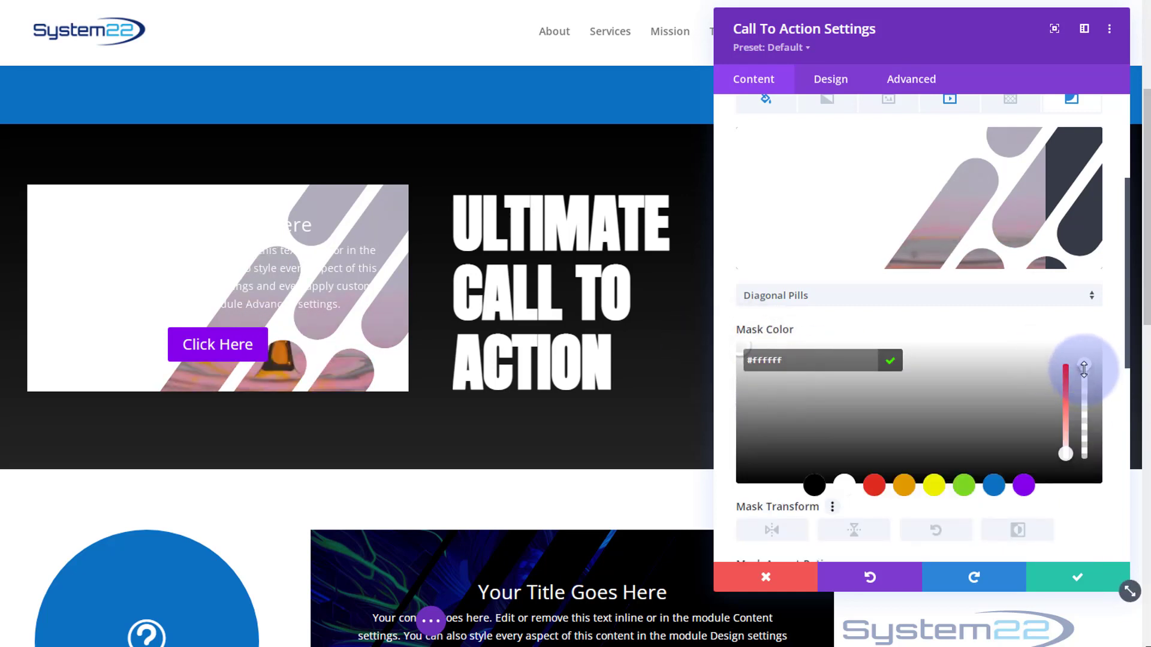
{"action": "left_click_drag", "start_coordinate": [1087, 387], "coordinate": [1088, 441]}
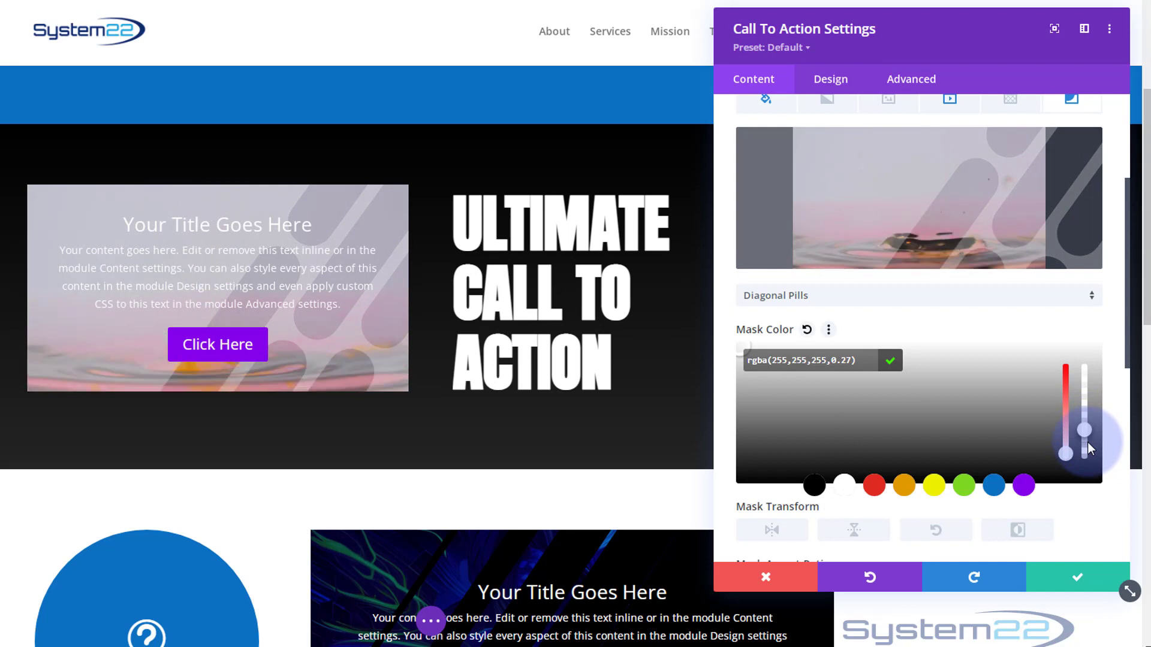
{"action": "left_click_drag", "start_coordinate": [1088, 442], "coordinate": [1074, 358]}
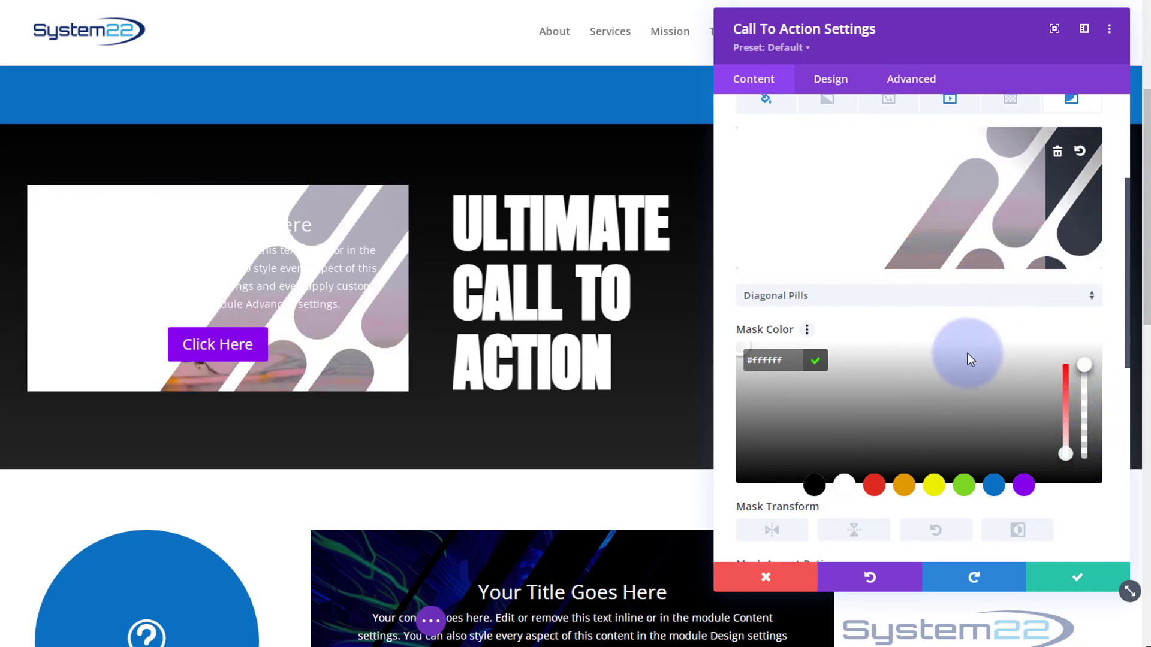
Step: Set the Diagonal Pills mask's blend mode to Exclusion
{"action": "scroll", "coordinate": [963, 359], "scroll_direction": "down", "scroll_amount": 8}
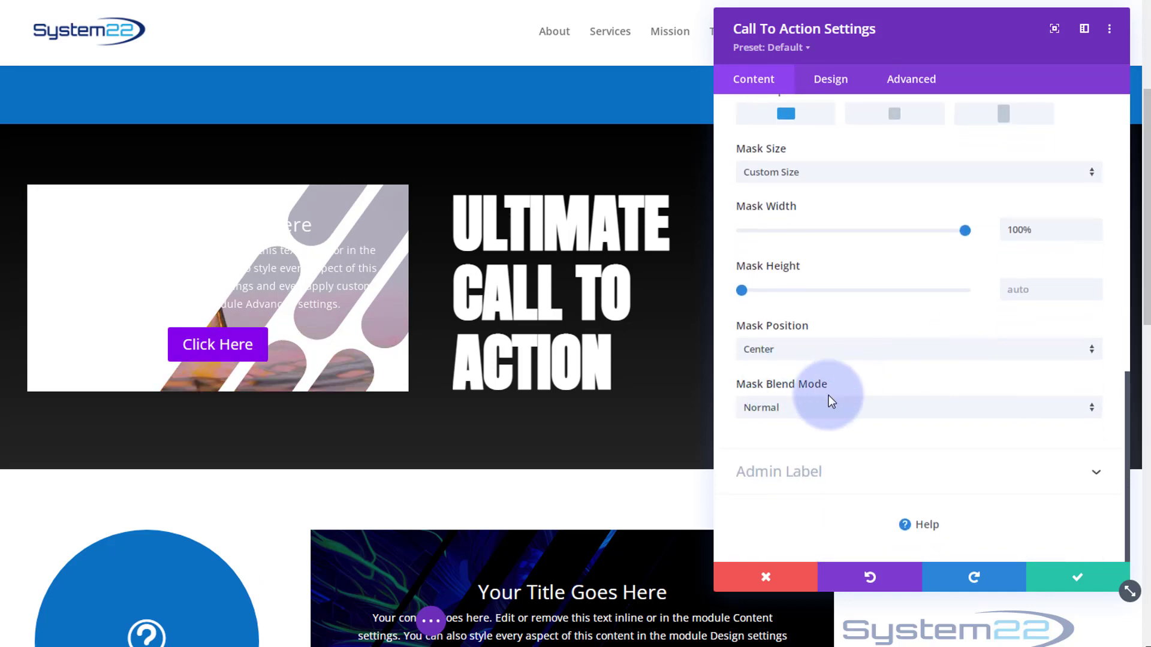
{"action": "left_click", "coordinate": [857, 410]}
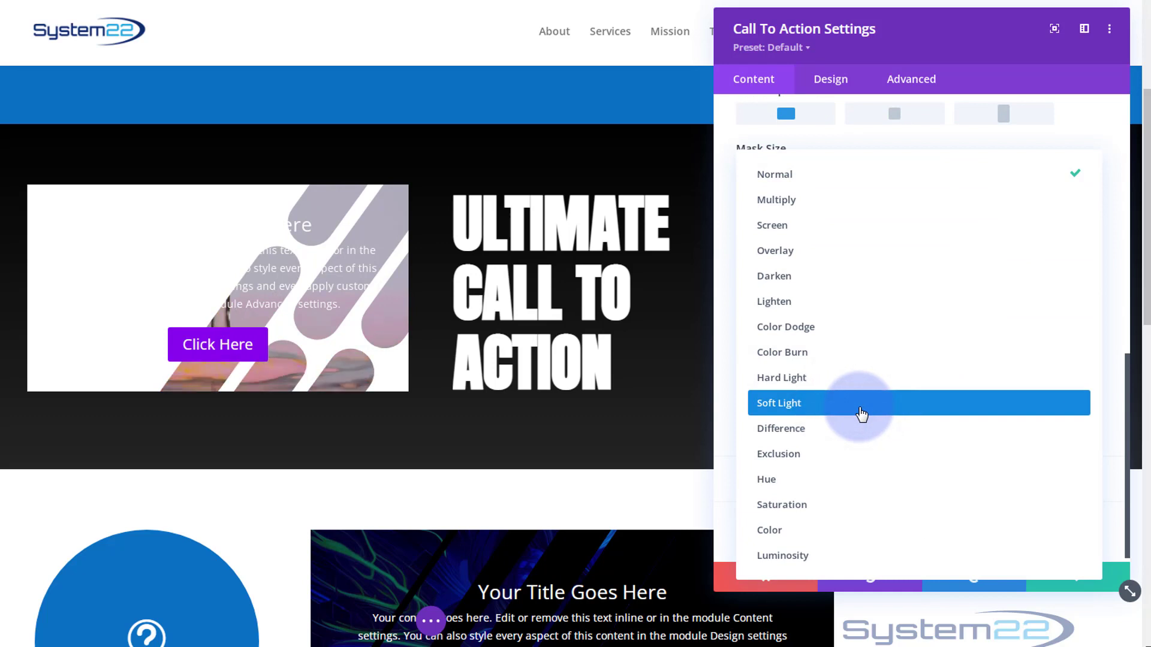
{"action": "left_click", "coordinate": [841, 454]}
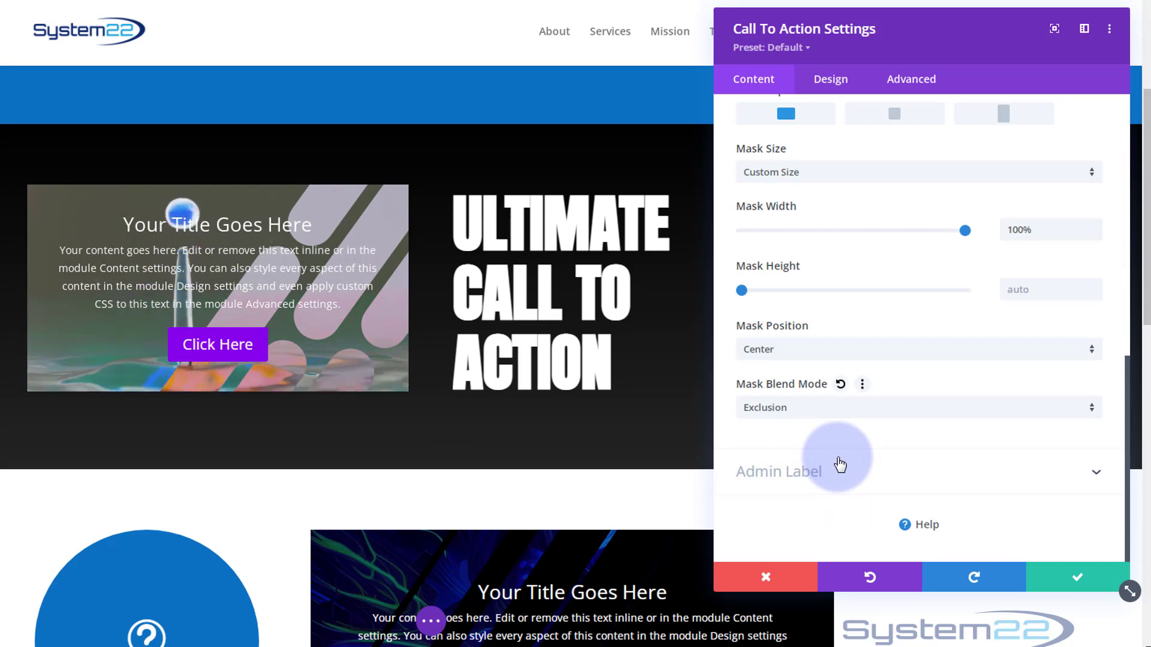
{"action": "left_click", "coordinate": [825, 416]}
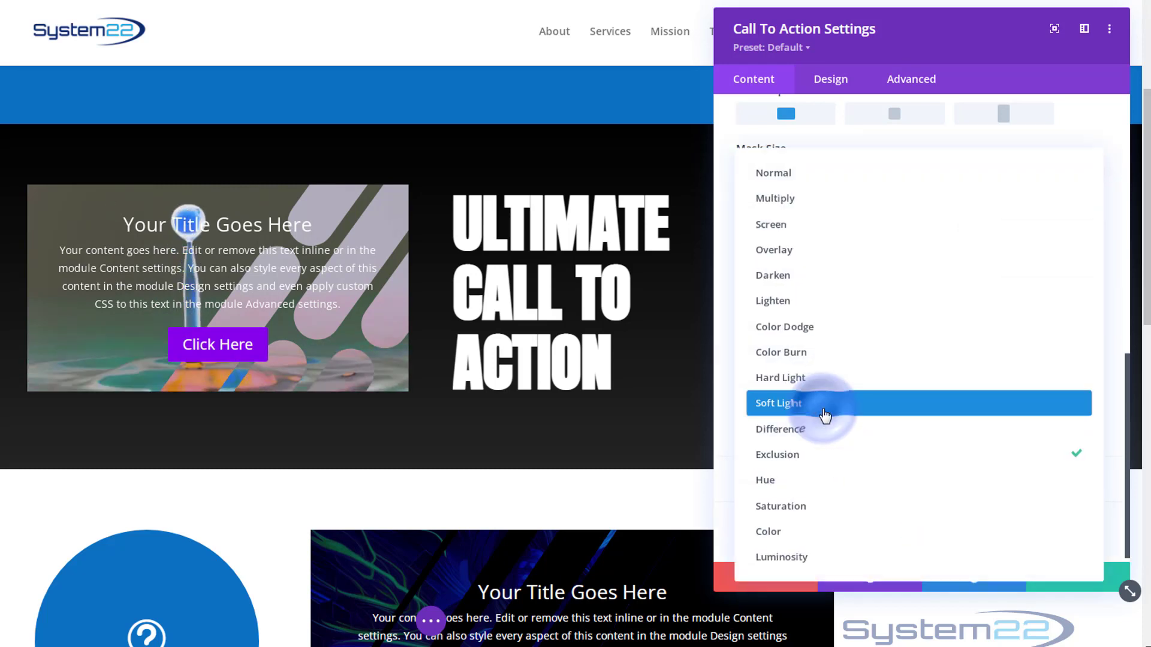
{"action": "left_click", "coordinate": [723, 374]}
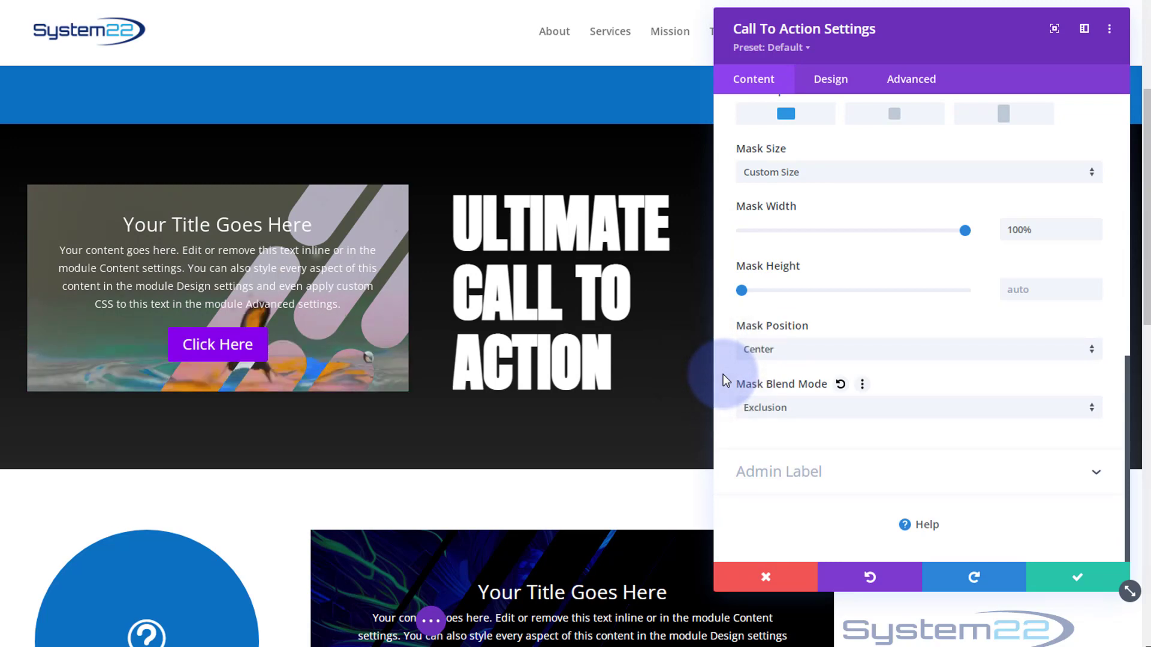
Step: Try red, orange (#e09900), yellow (#edf000) and blue as the mask color with Exclusion blending and return to white
{"action": "scroll", "coordinate": [834, 407], "scroll_direction": "up", "scroll_amount": 3}
{"action": "scroll", "coordinate": [835, 415], "scroll_direction": "up", "scroll_amount": 3}
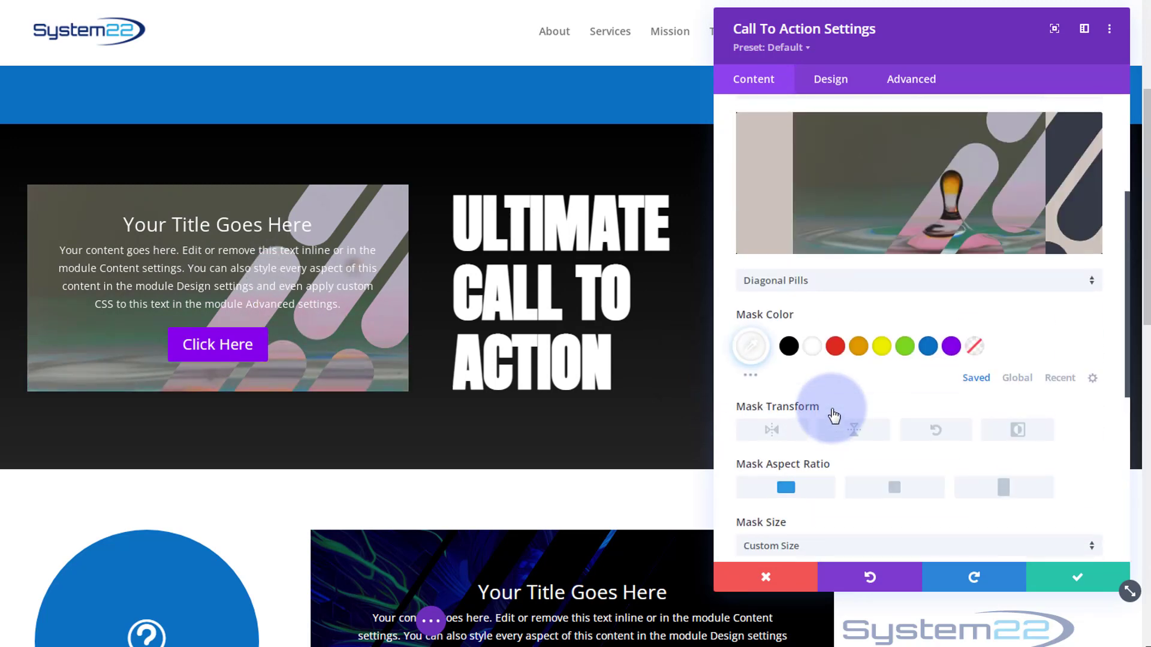
{"action": "left_click", "coordinate": [836, 348]}
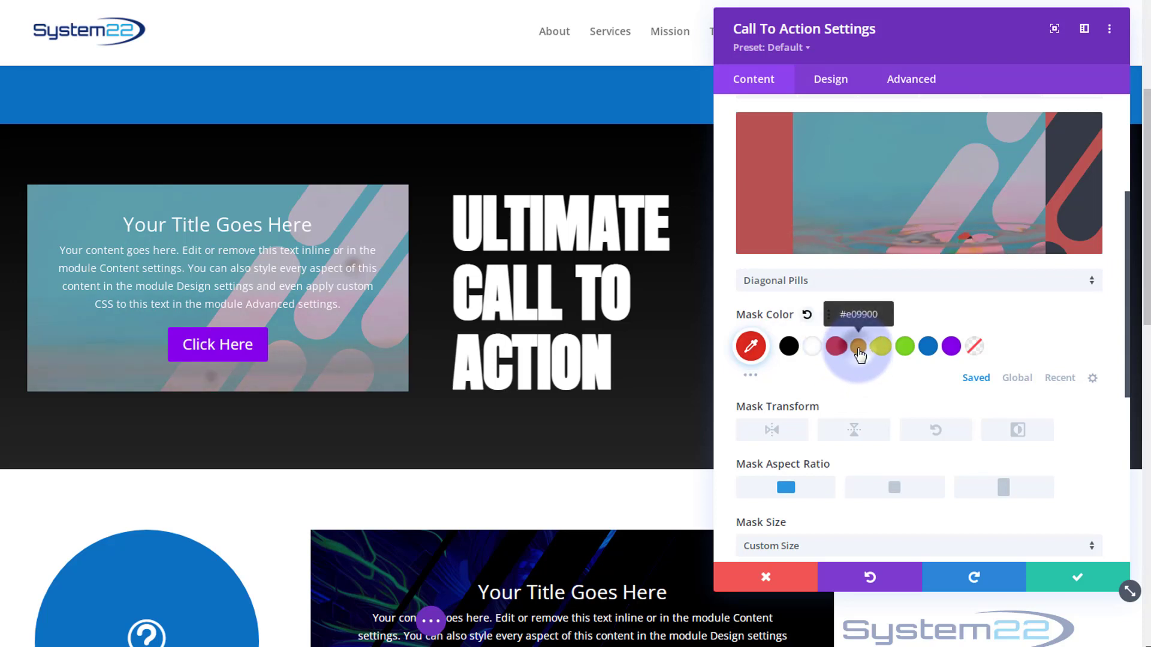
{"action": "left_click", "coordinate": [859, 348]}
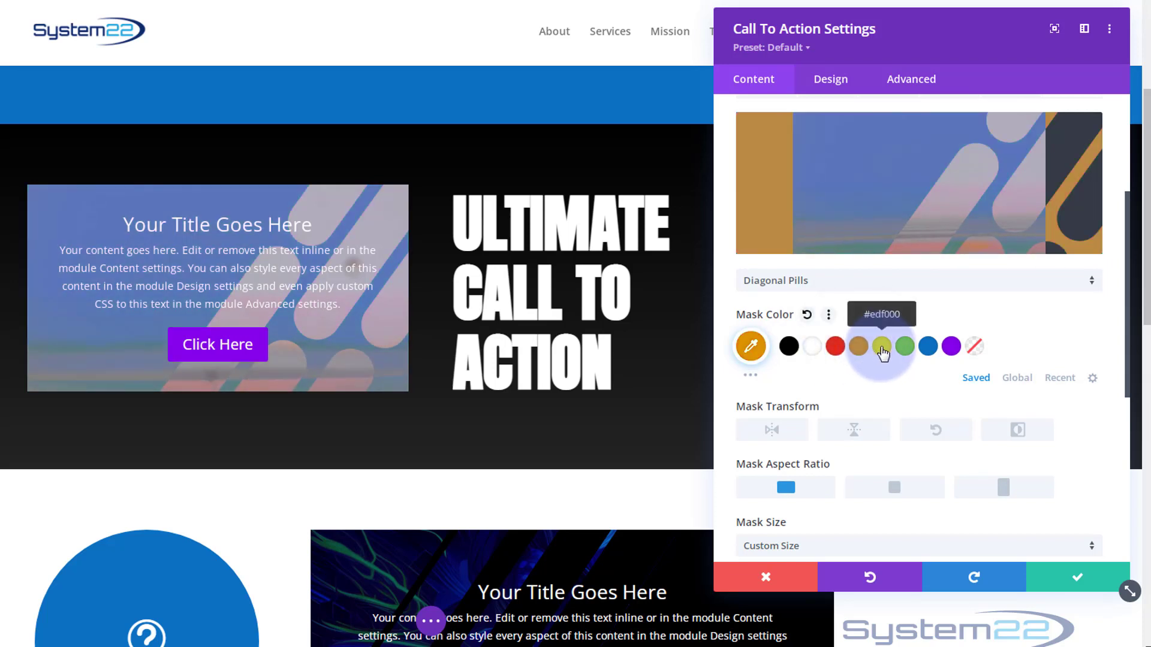
{"action": "left_click", "coordinate": [882, 348]}
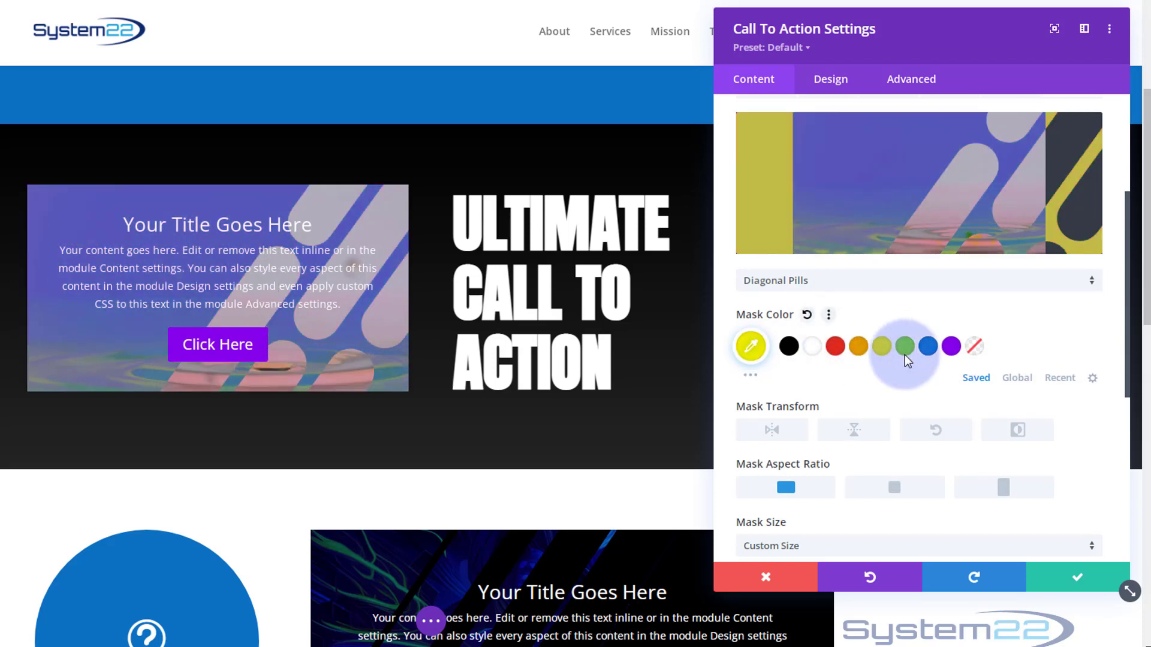
{"action": "left_click", "coordinate": [951, 346]}
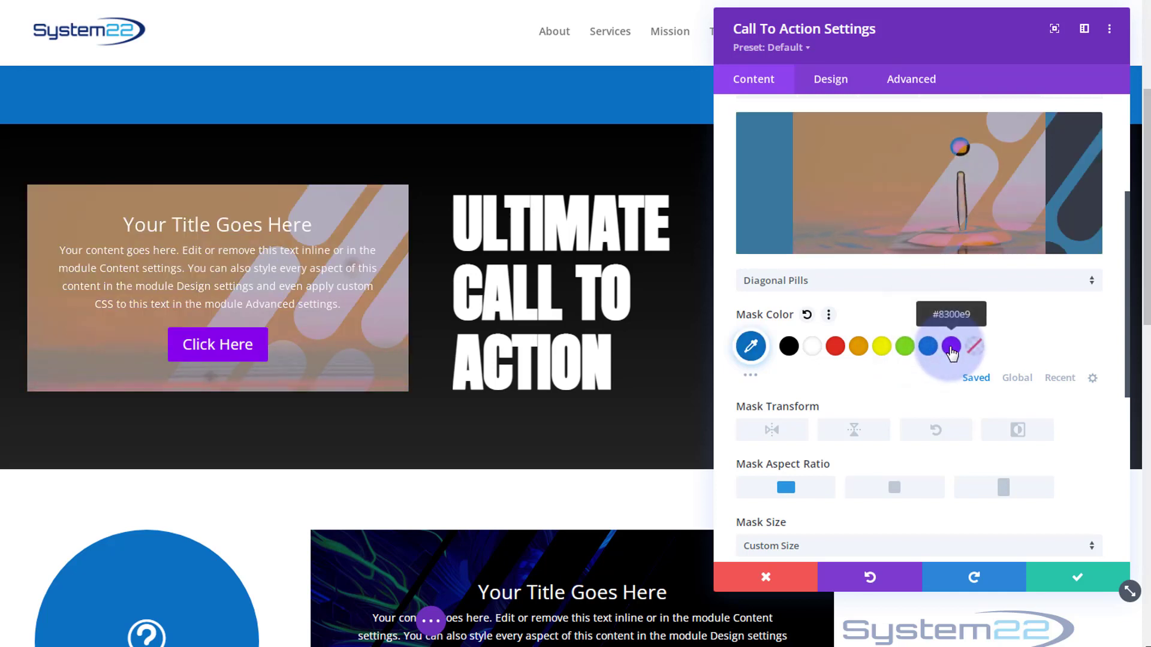
{"action": "left_click", "coordinate": [814, 353]}
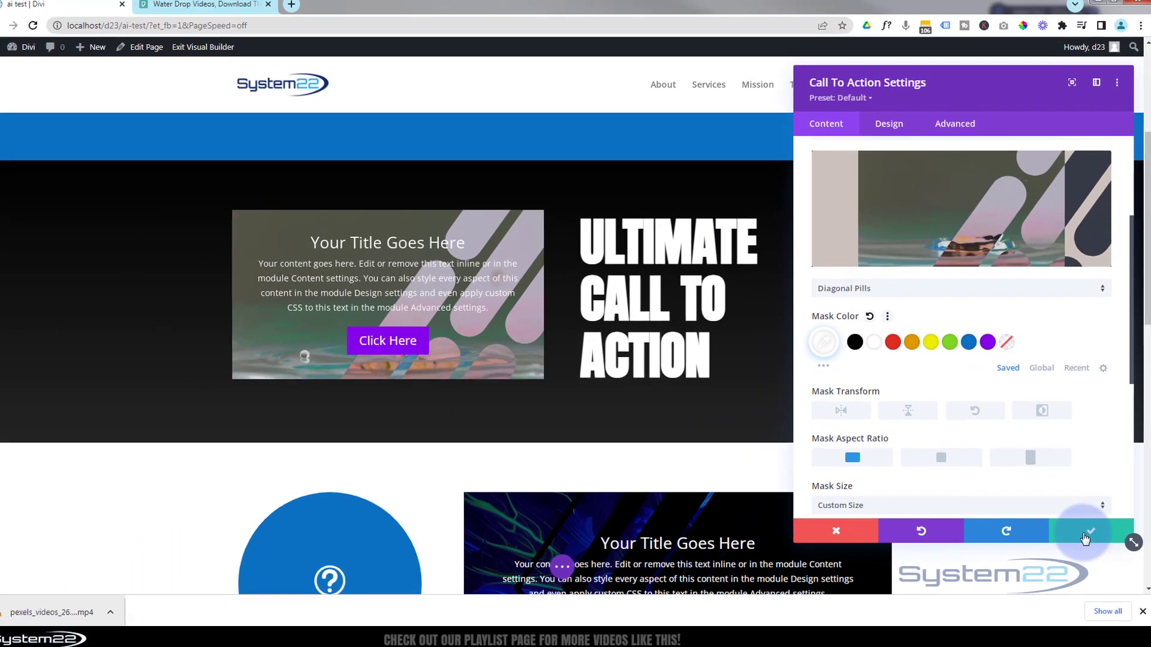
Step: Accept the Call To Action module's settings and dismiss the browser's download bar
{"action": "left_click", "coordinate": [1086, 537]}
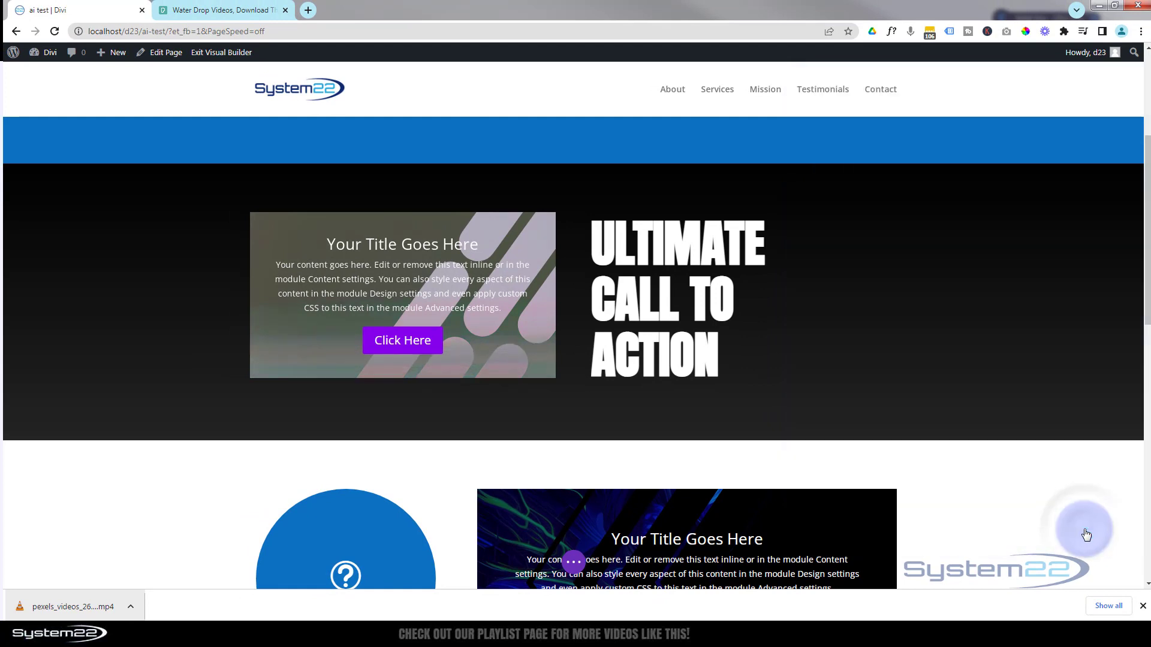
{"action": "left_click", "coordinate": [1142, 608]}
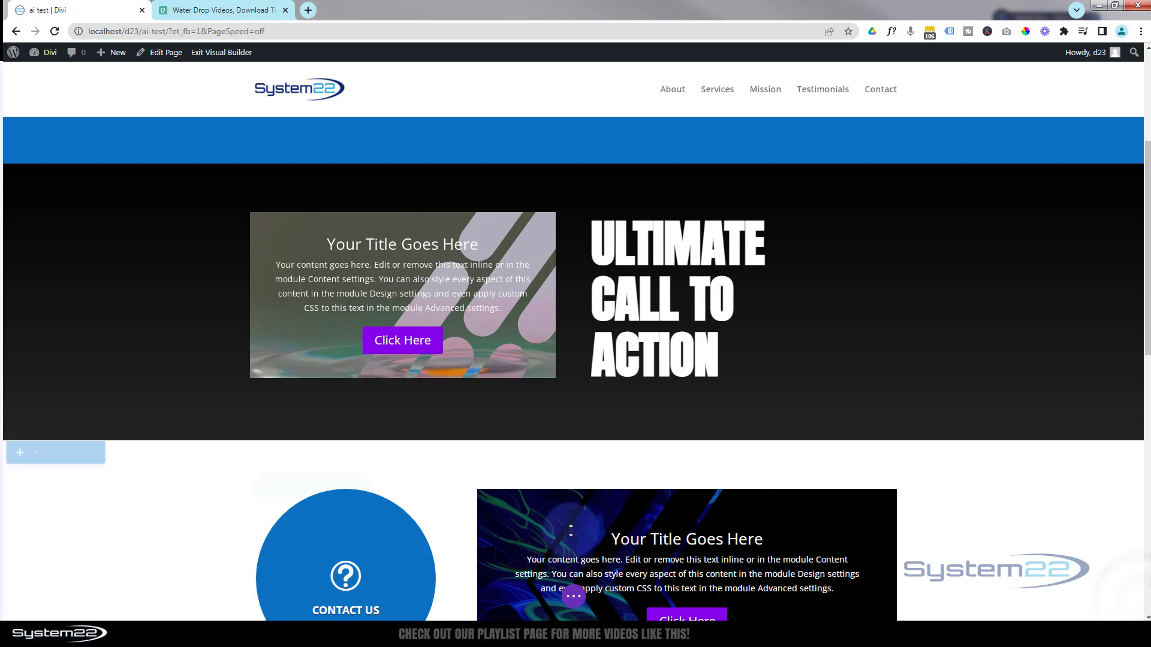
Step: Preview the Call To Action section in tablet and phone views and return to the desktop view
{"action": "left_click", "coordinate": [575, 596]}
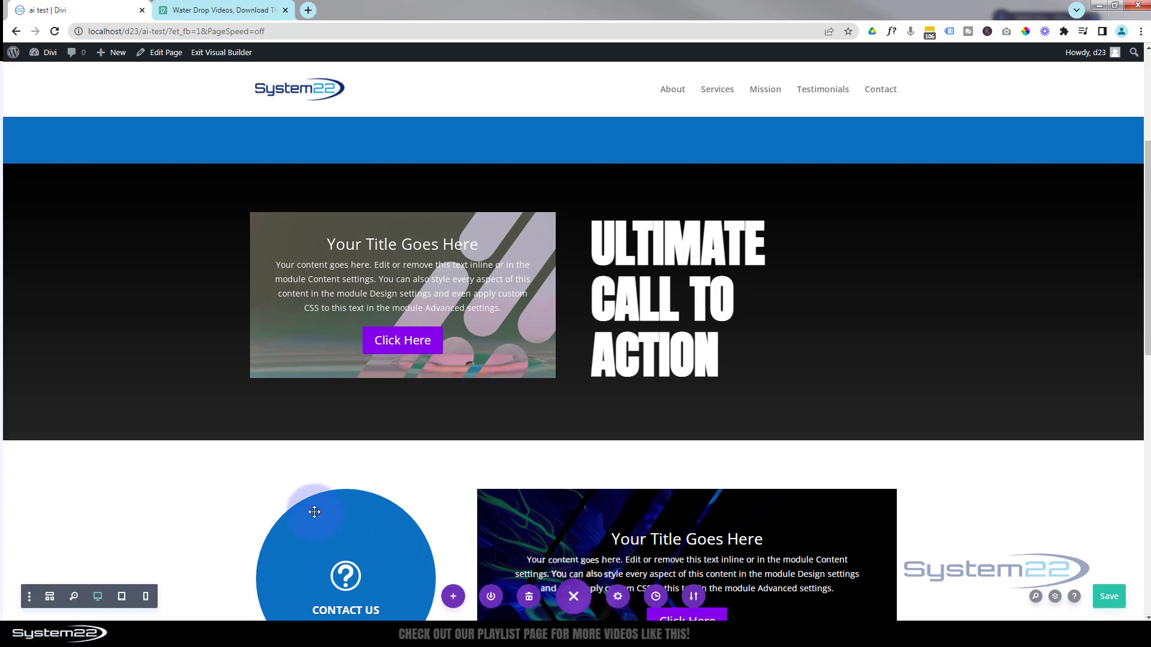
{"action": "left_click", "coordinate": [121, 597]}
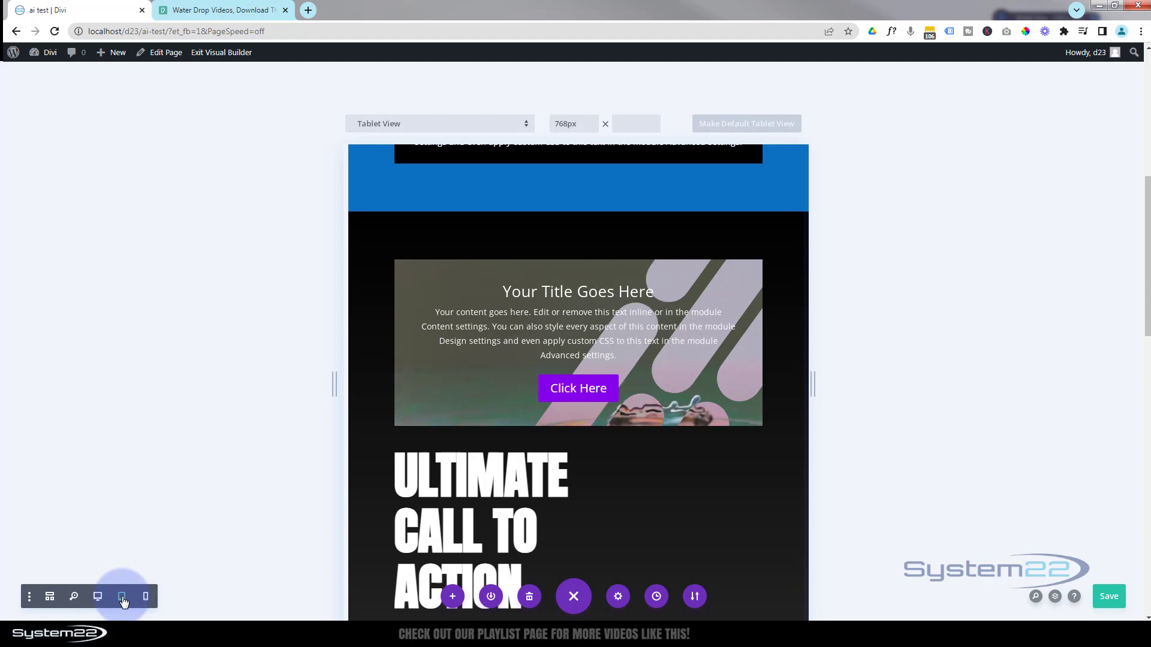
{"action": "left_click", "coordinate": [144, 597]}
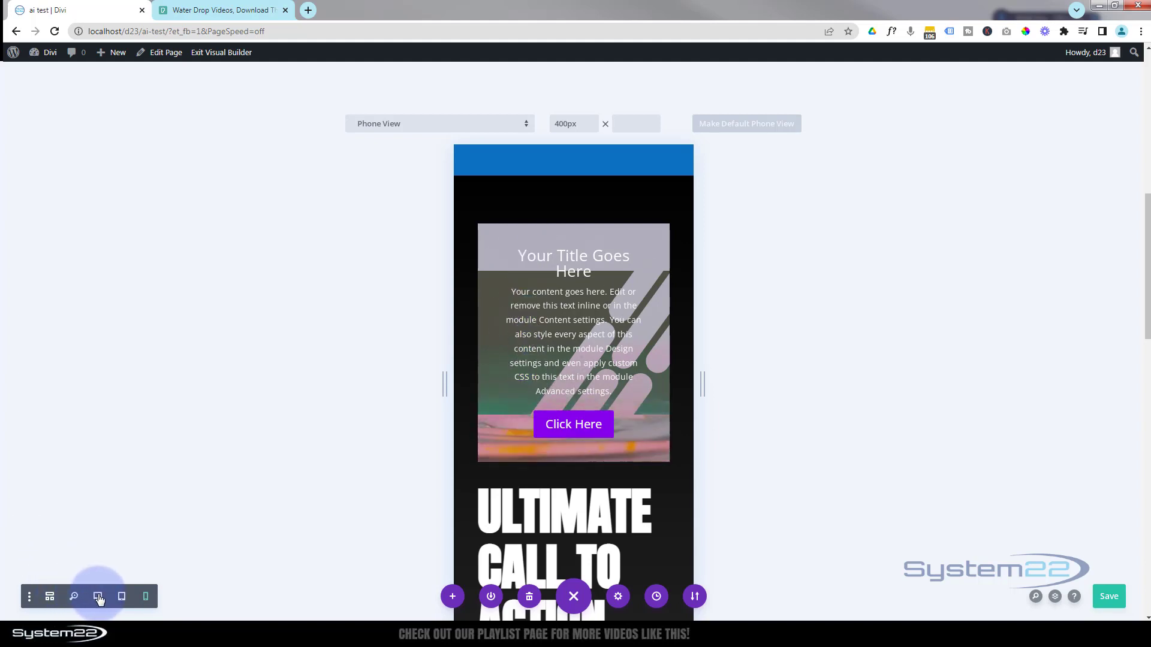
{"action": "left_click", "coordinate": [97, 597]}
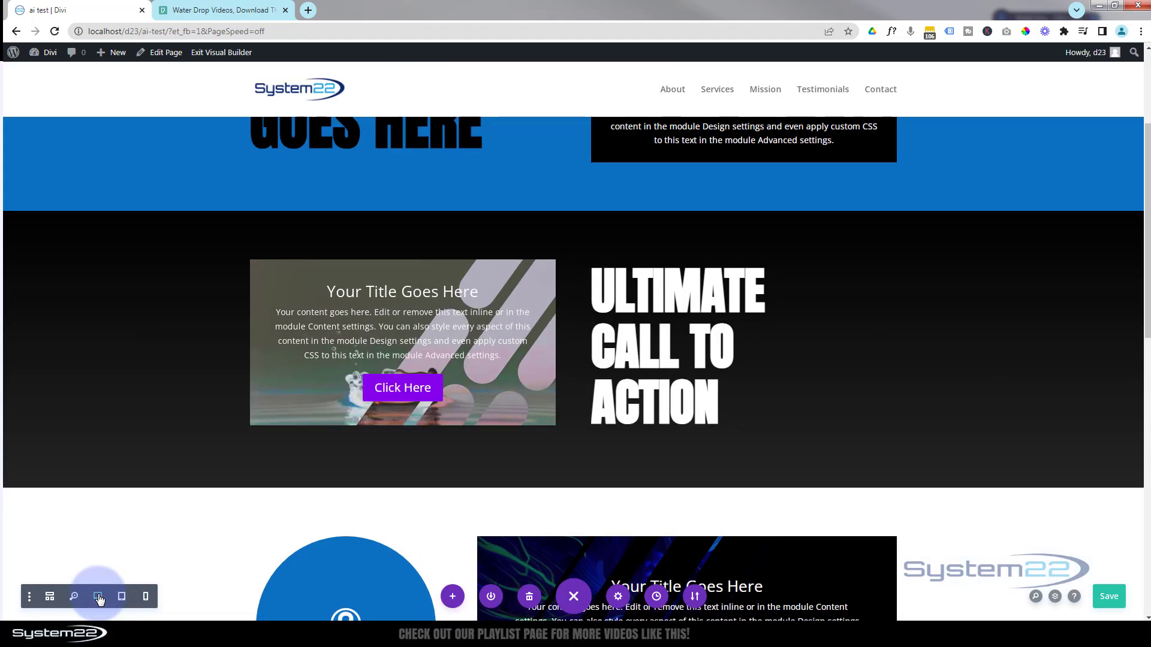
Step: Save the page and exit the Visual Builder to view the Call To Action section on the live page
{"action": "left_click", "coordinate": [1112, 599]}
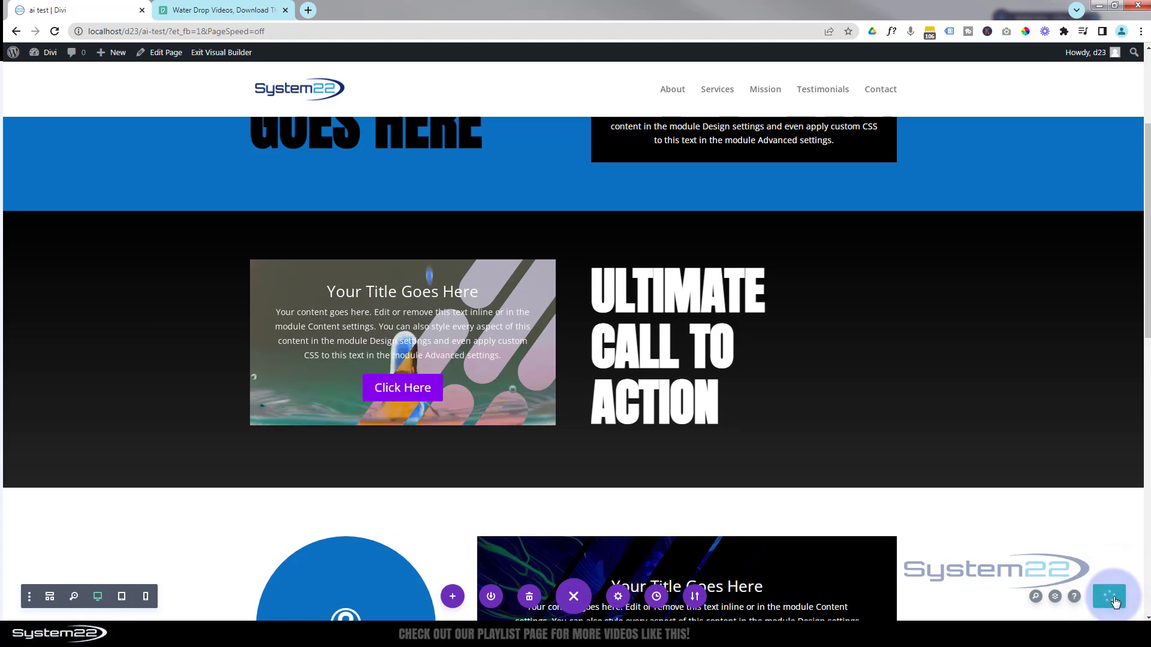
{"action": "left_click", "coordinate": [204, 55]}
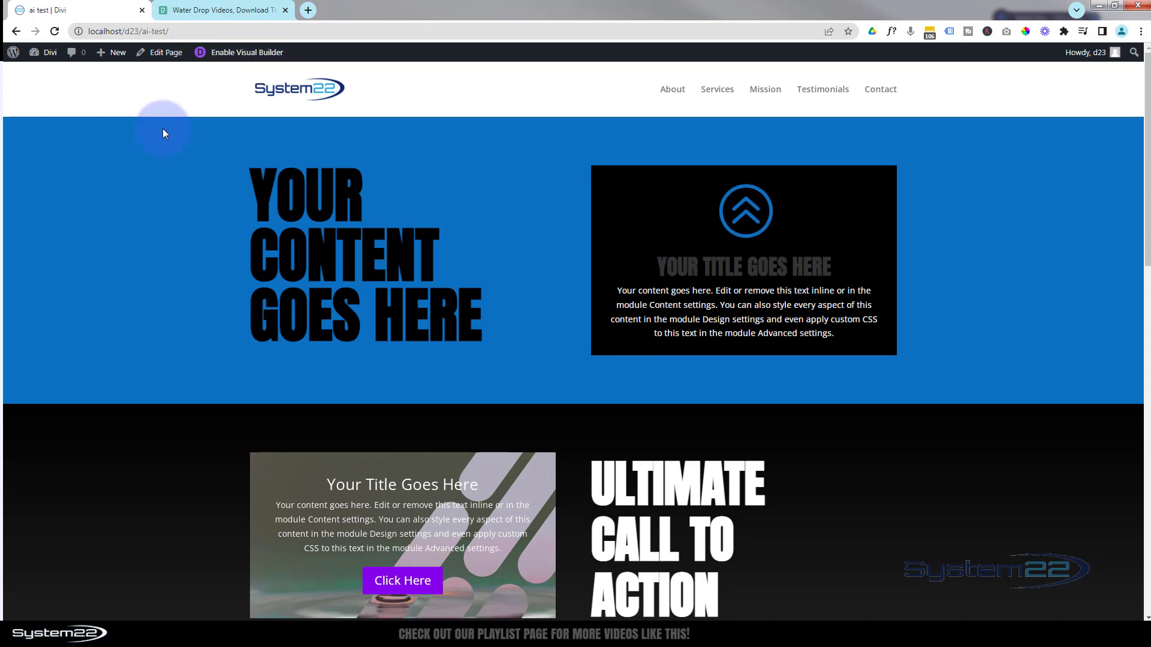
{"action": "scroll", "coordinate": [163, 128], "scroll_direction": "down", "scroll_amount": 4}
{"action": "scroll", "coordinate": [163, 129], "scroll_direction": "down", "scroll_amount": 1}
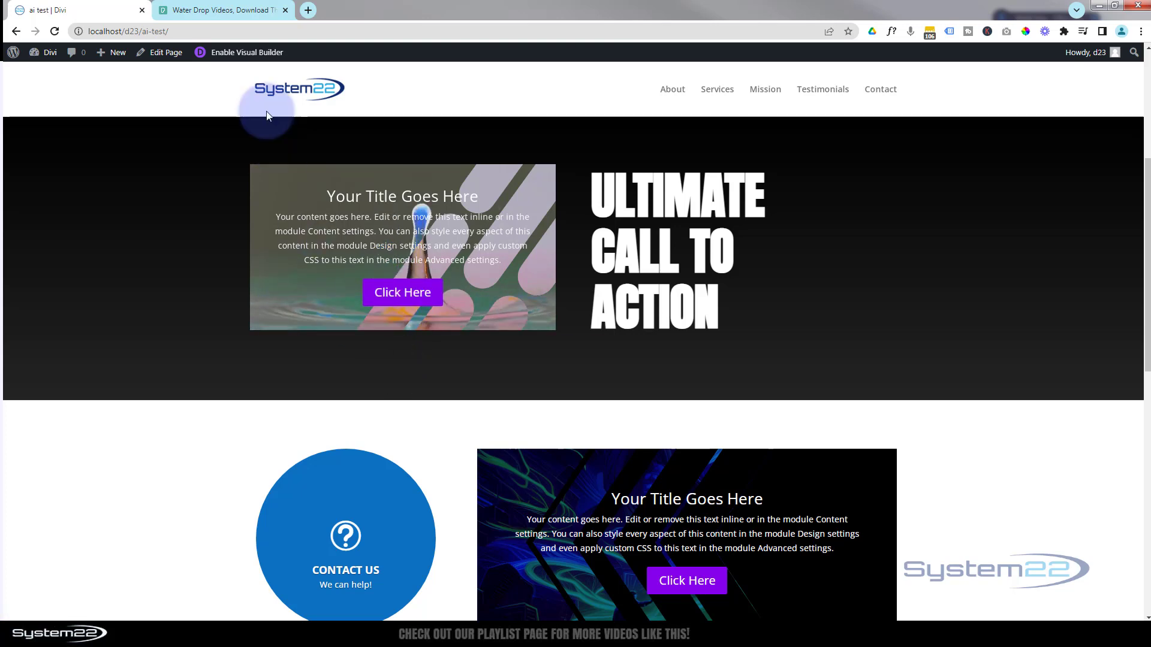
Step: Revisit the Pexels water drop video results, highlight the site's address and return to the ai test page
{"action": "left_click", "coordinate": [229, 12]}
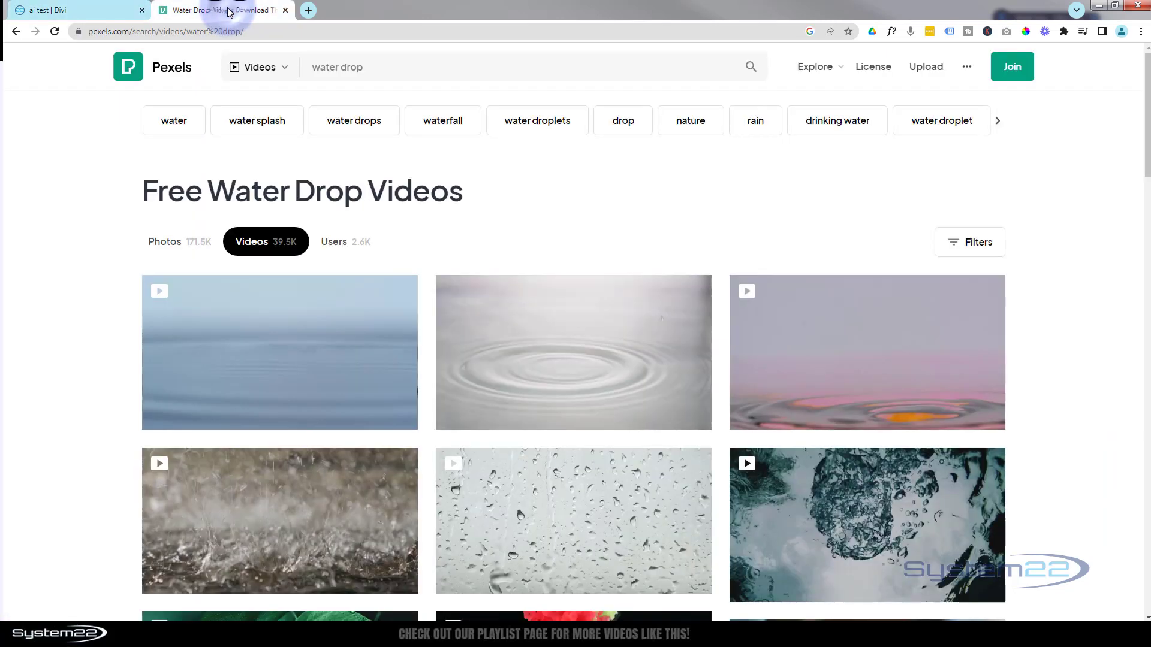
{"action": "left_click", "coordinate": [129, 30]}
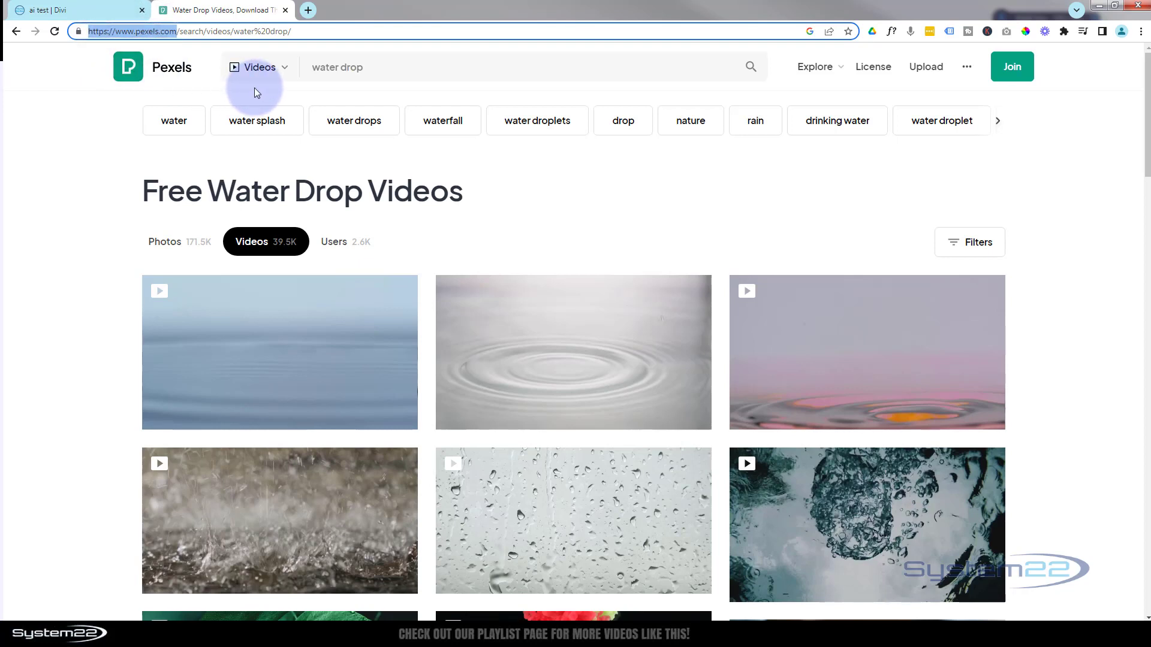
{"action": "left_click", "coordinate": [93, 10]}
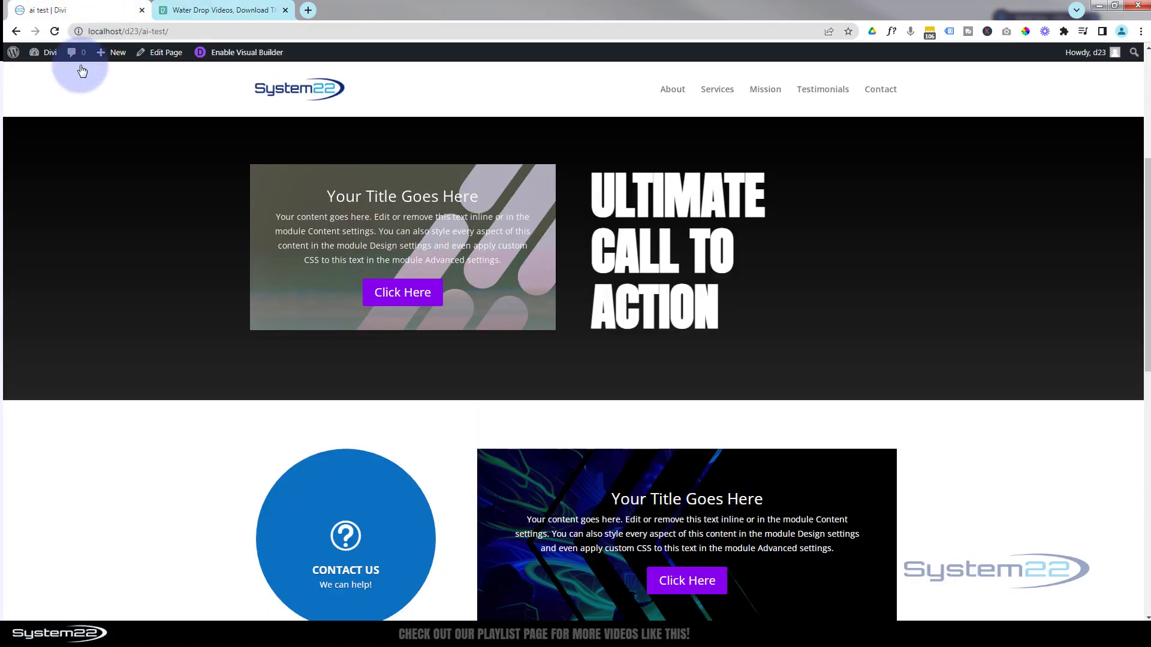